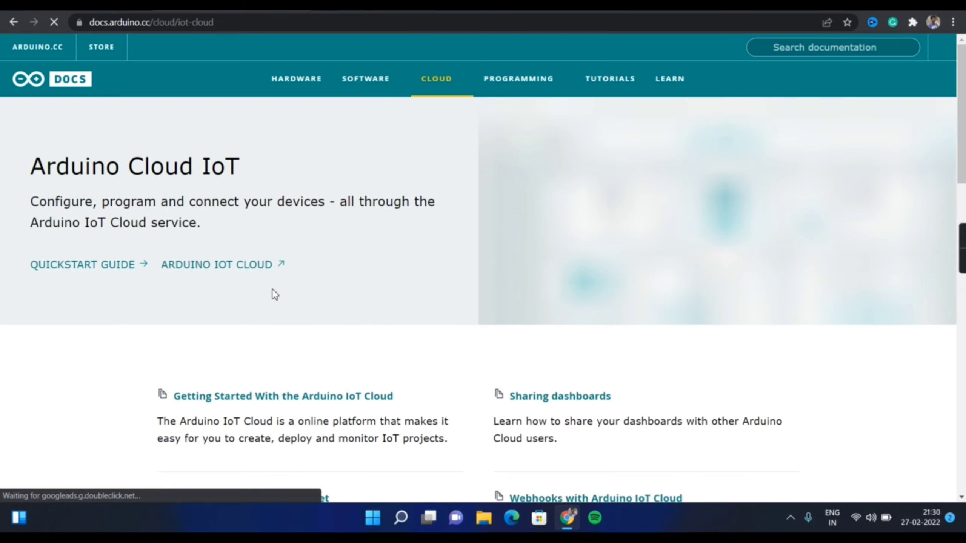
Open Arduino IoT Cloud from the documentation page and create a new Thing
click(279, 262)
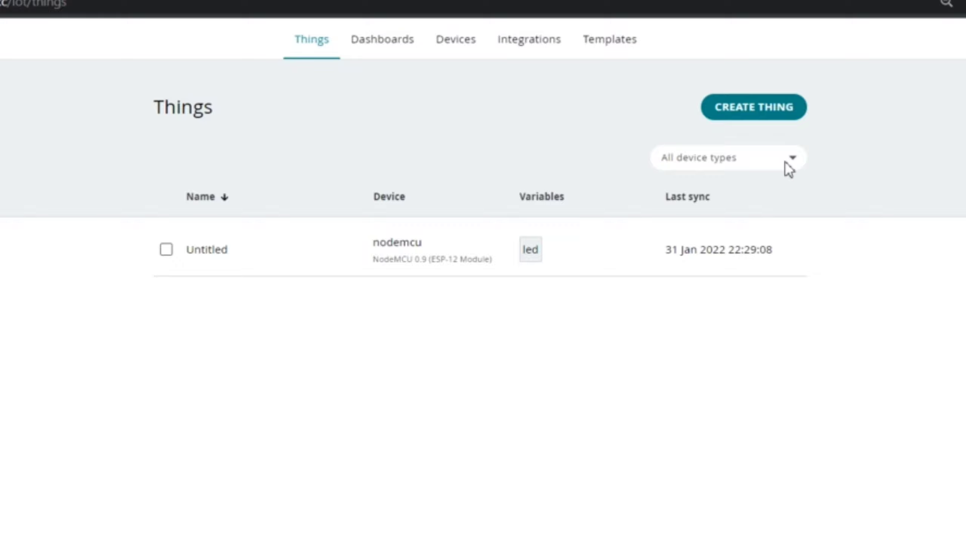
click(772, 117)
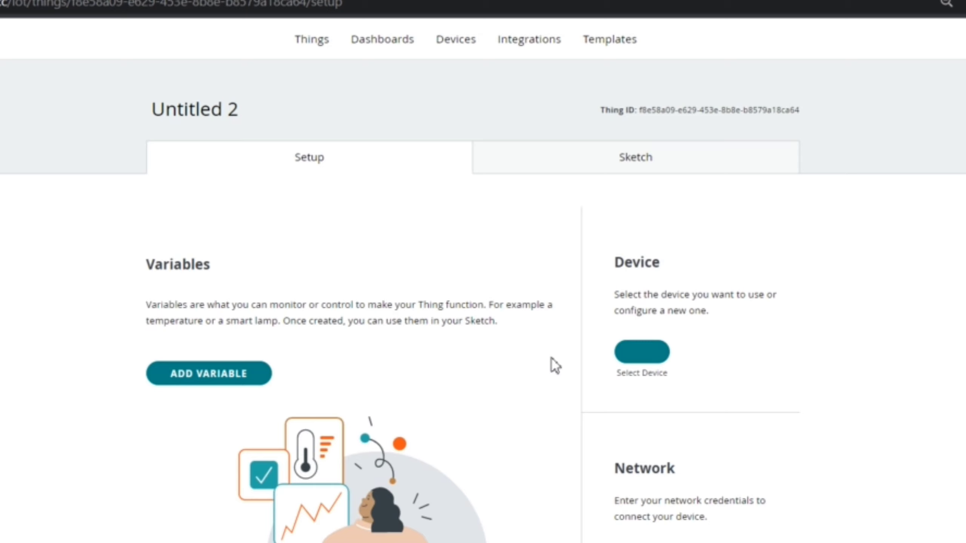
Add a variable named temperature of type Temperature Sensor (°C) to the new Thing
click(237, 382)
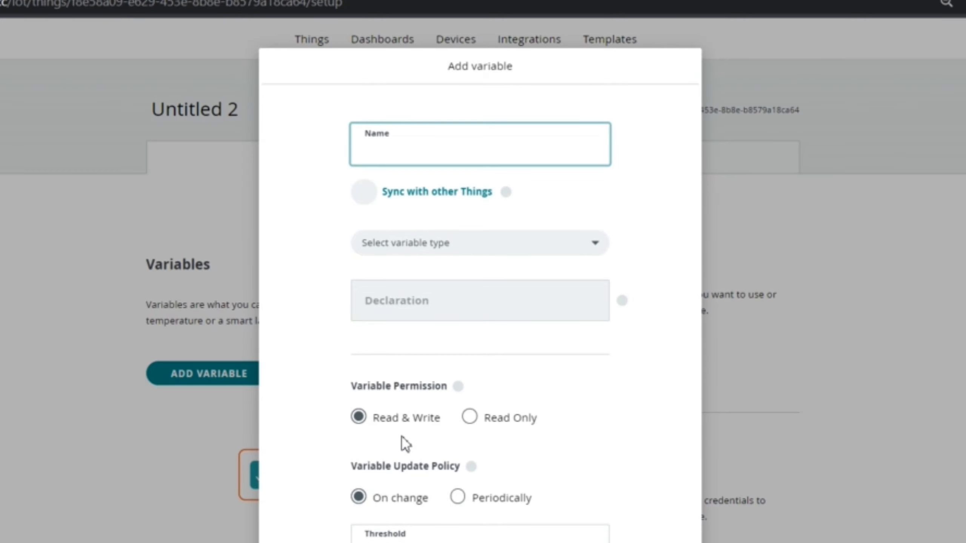
text(temperatur)
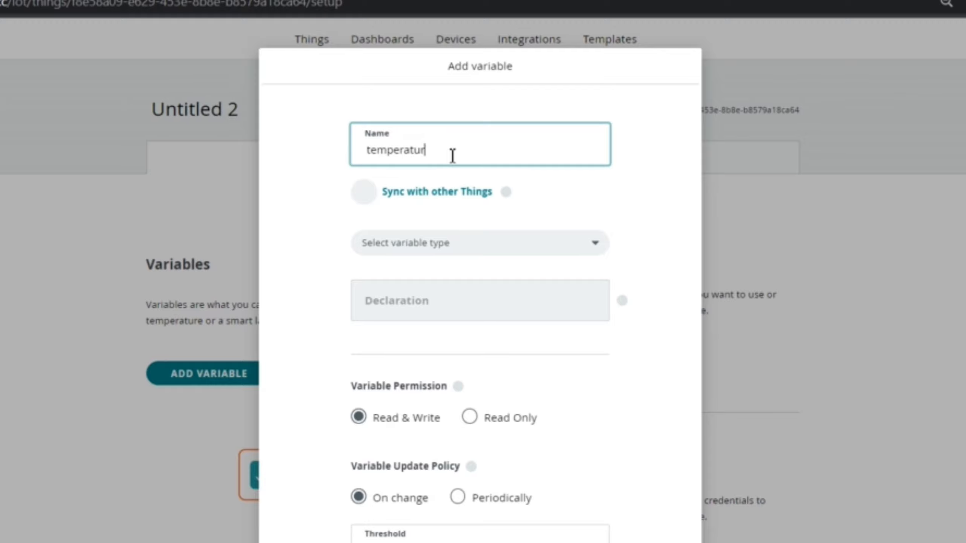
text(e)
click(465, 247)
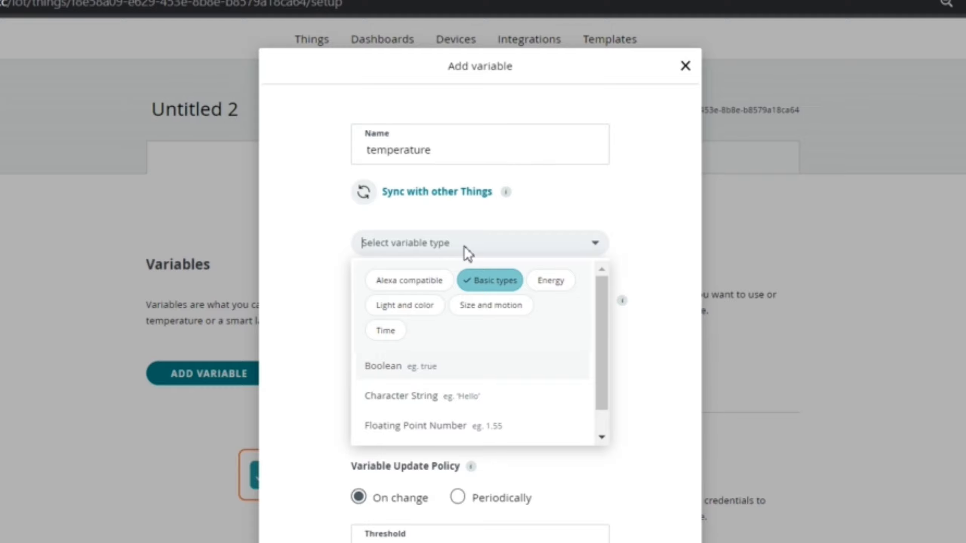
text(te)
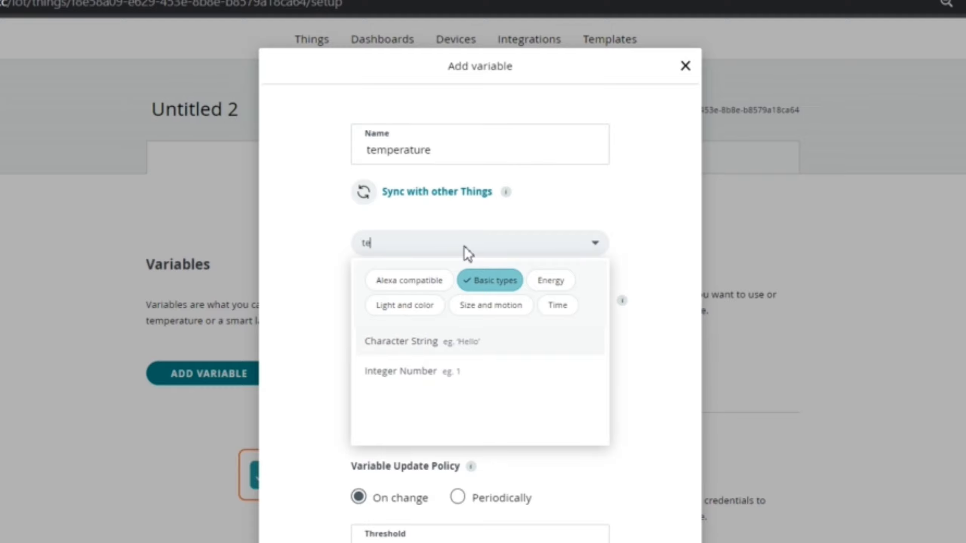
text(mp)
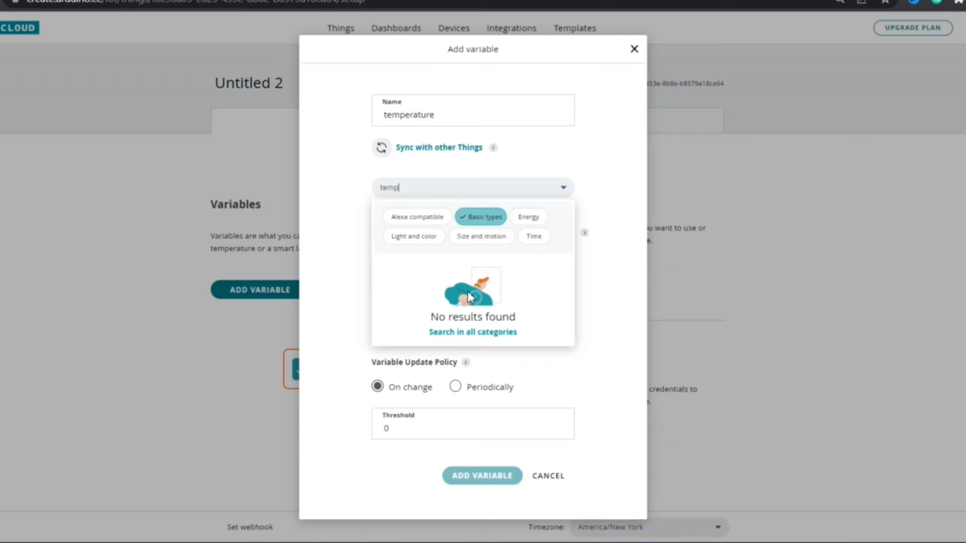
click(479, 335)
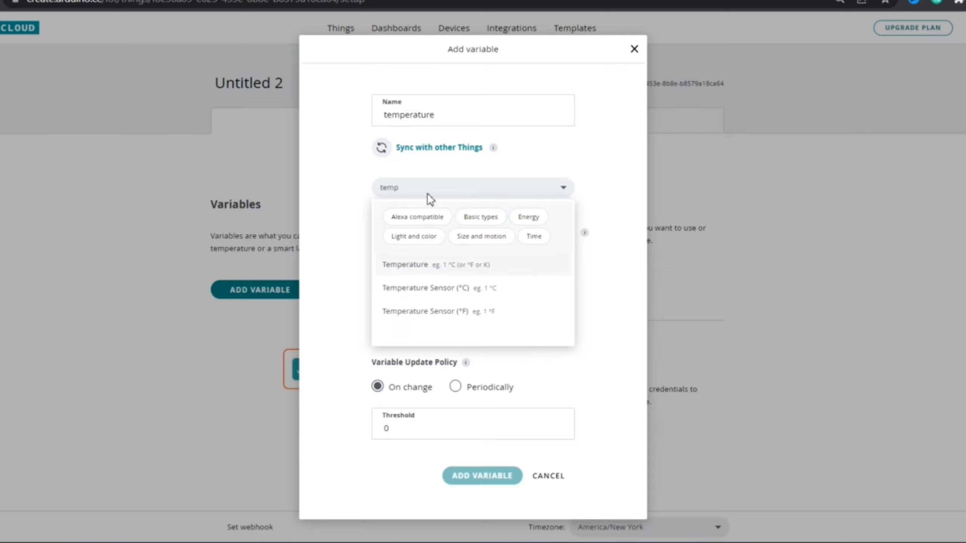
click(463, 289)
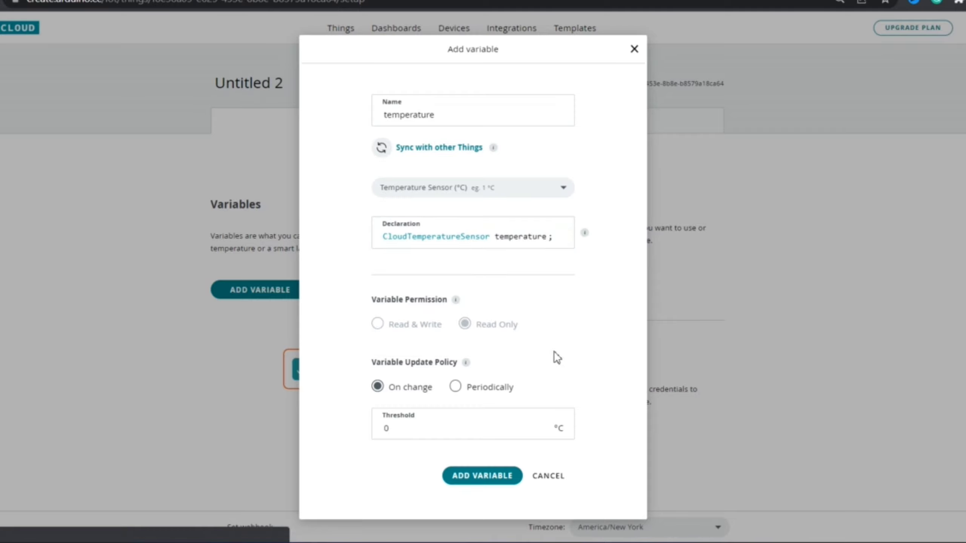
click(491, 476)
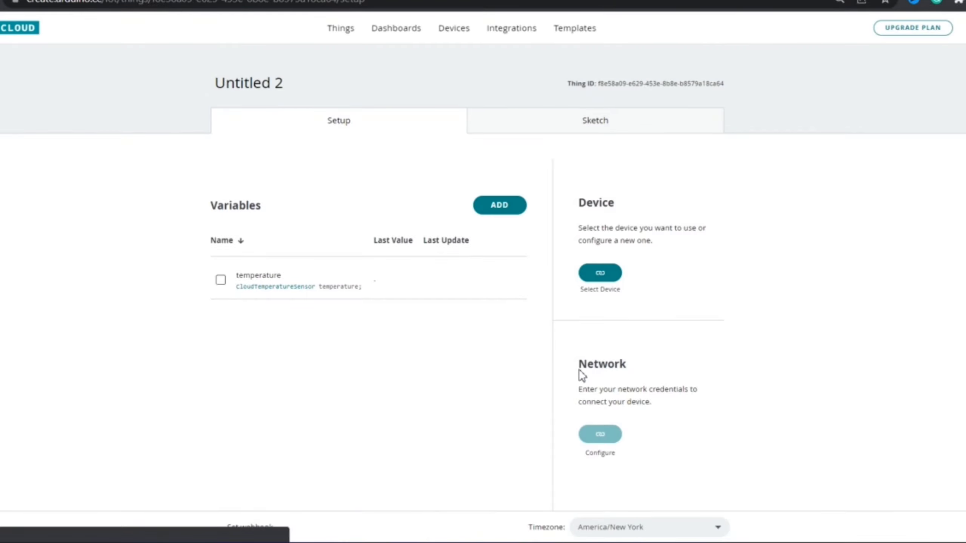
Add a second variable named humidity of type Relative Humidity to the Thing
click(502, 210)
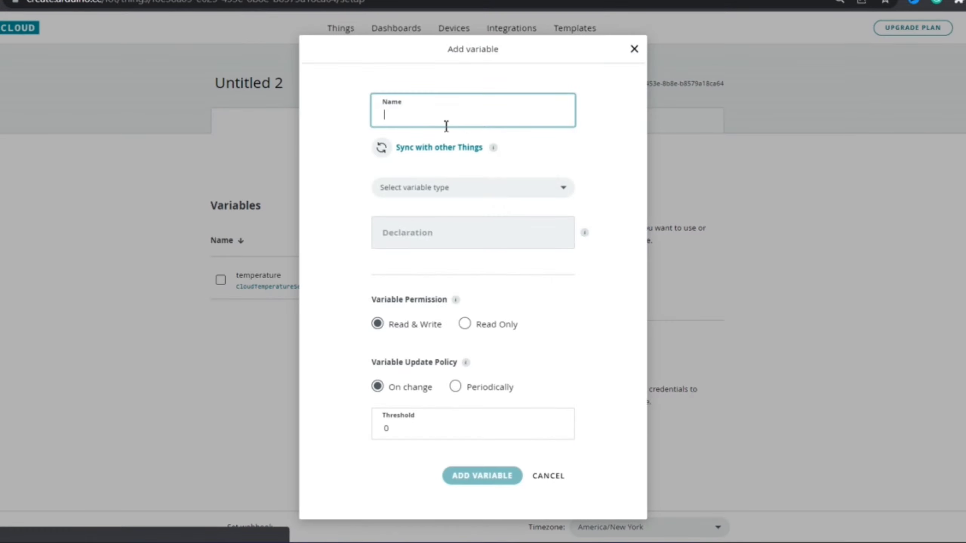
text(humidity)
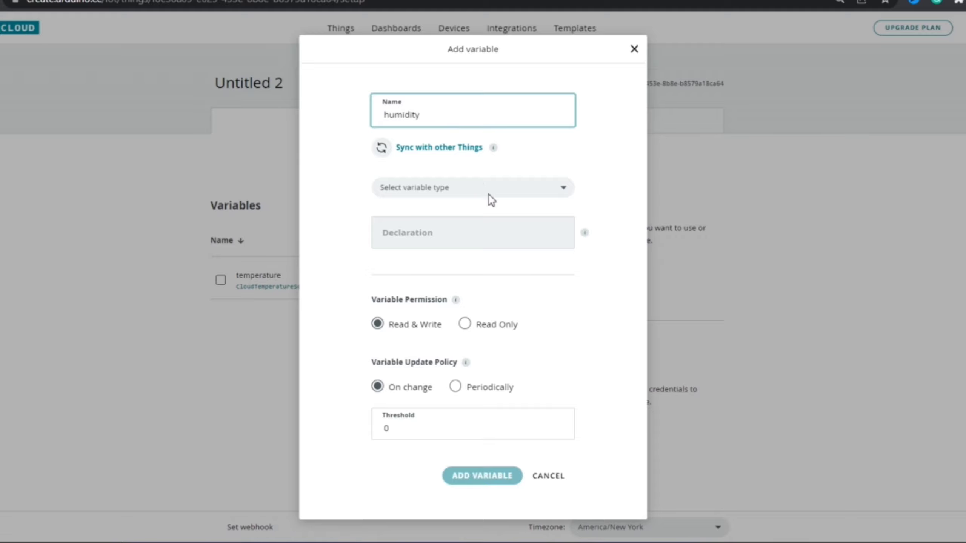
click(490, 198)
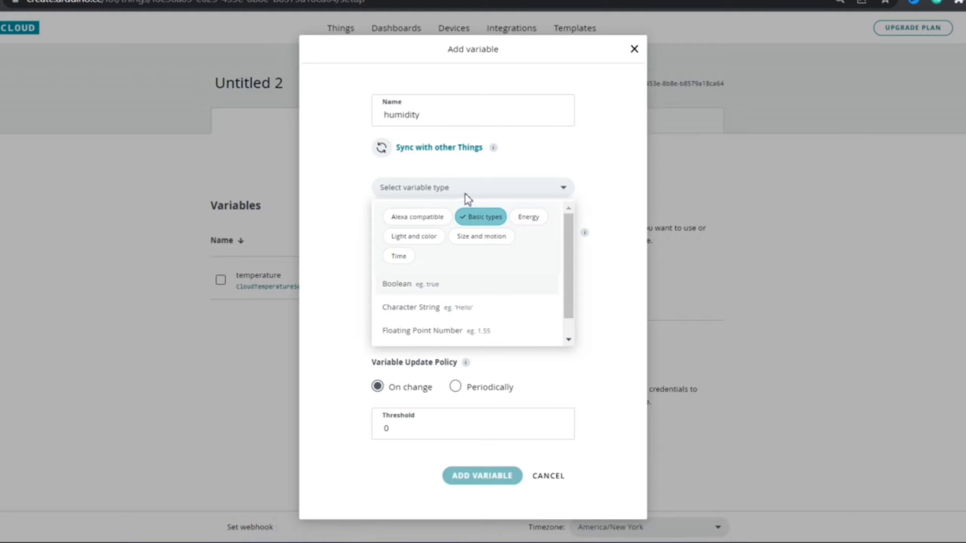
key(Down)
key(Return)
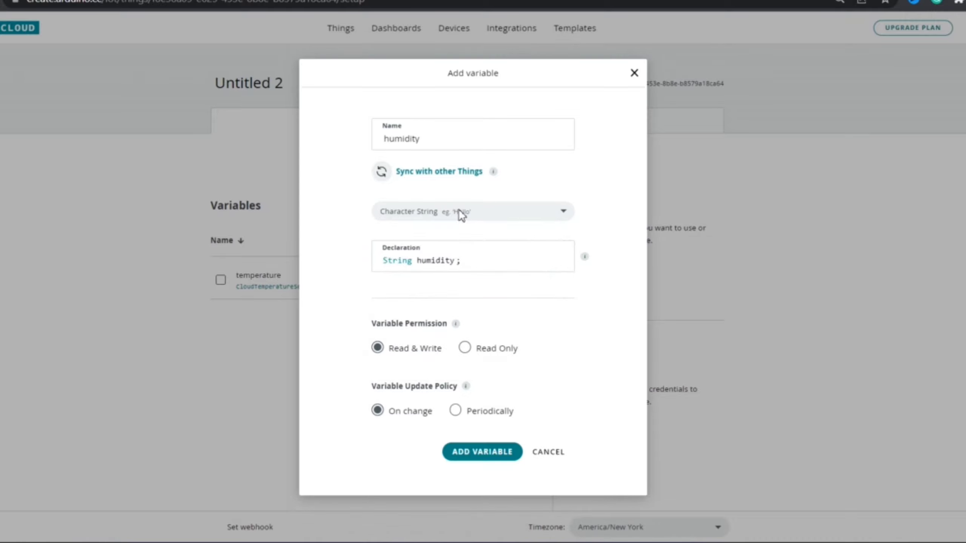
click(415, 215)
text(re)
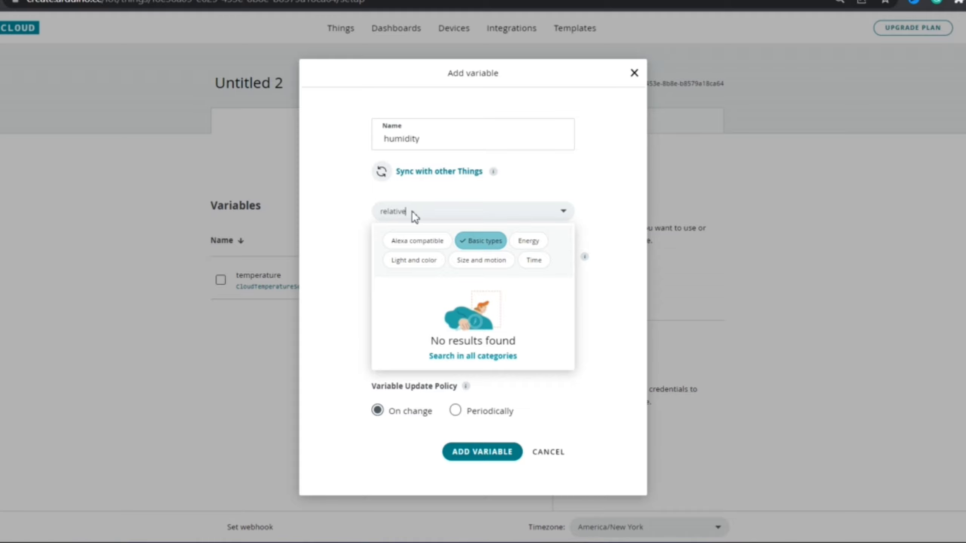
text(lative humidity)
click(462, 358)
click(425, 288)
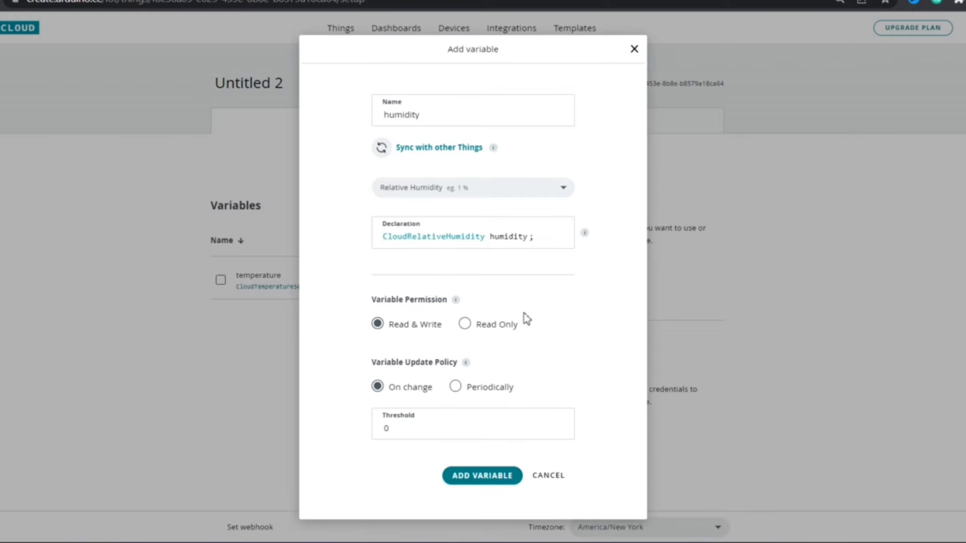
click(495, 478)
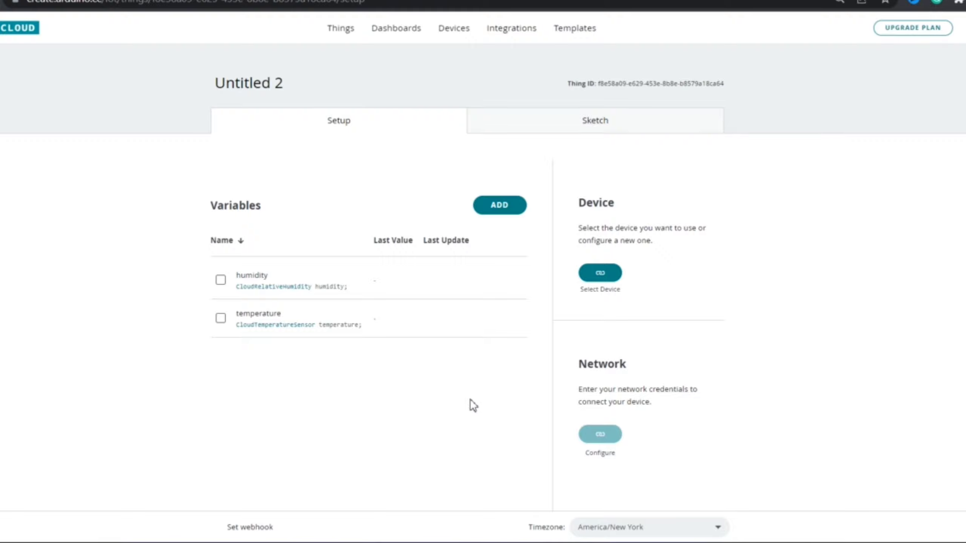
Start setting up a new third-party ESP8266 device for the Thing, choosing the model NodeMCU 0.9 (ESP-12 Module)
click(601, 274)
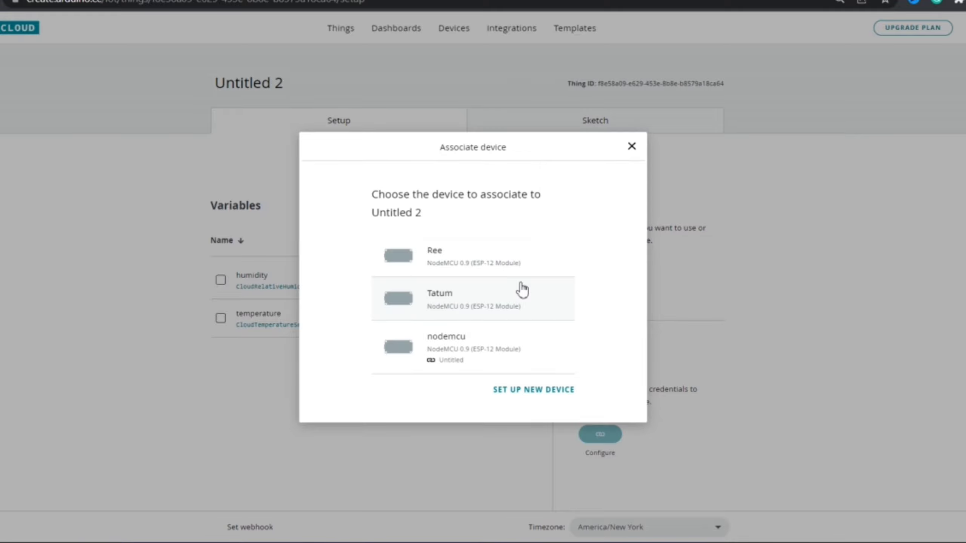
click(520, 392)
click(528, 337)
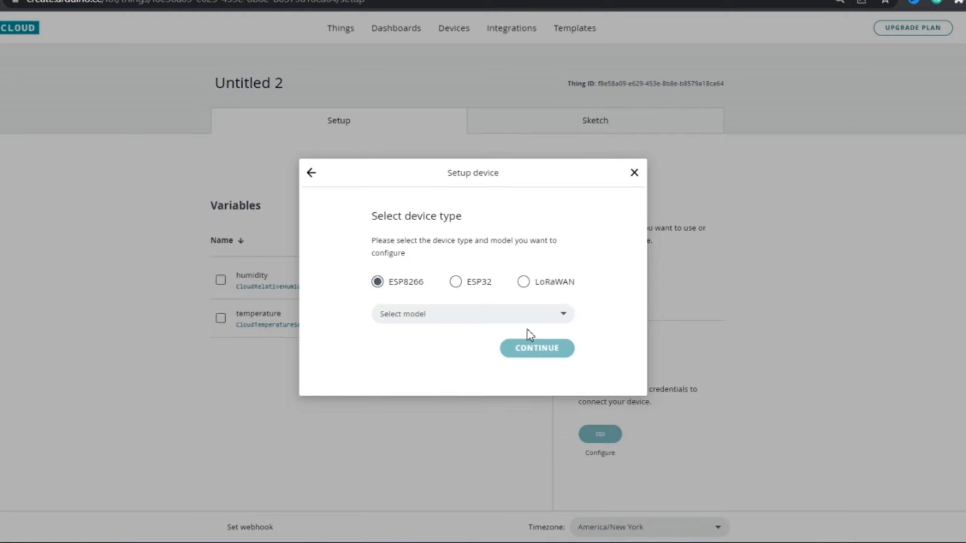
click(443, 314)
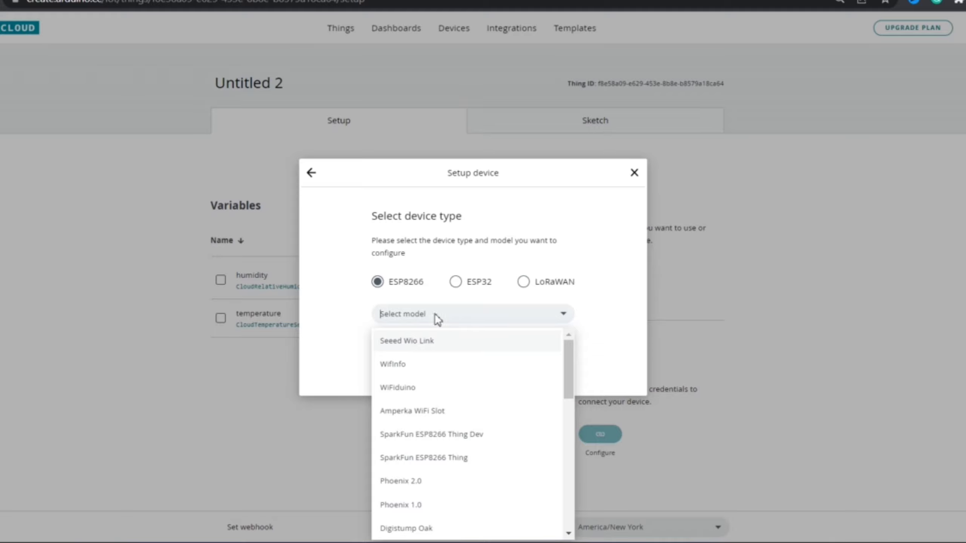
scroll(448, 387, down, 5)
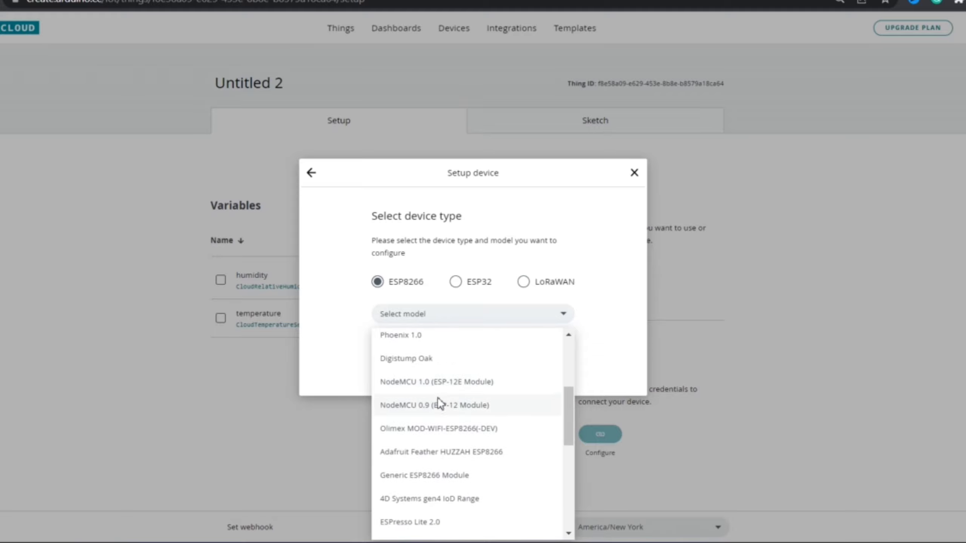
click(438, 402)
click(535, 350)
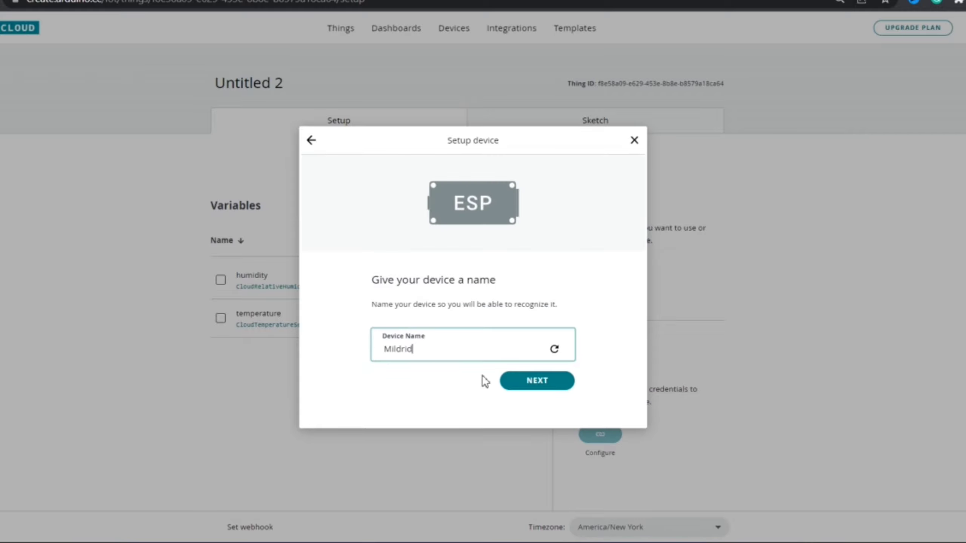
Name the new device espboard and proceed to its credentials
drag(444, 356, 339, 368)
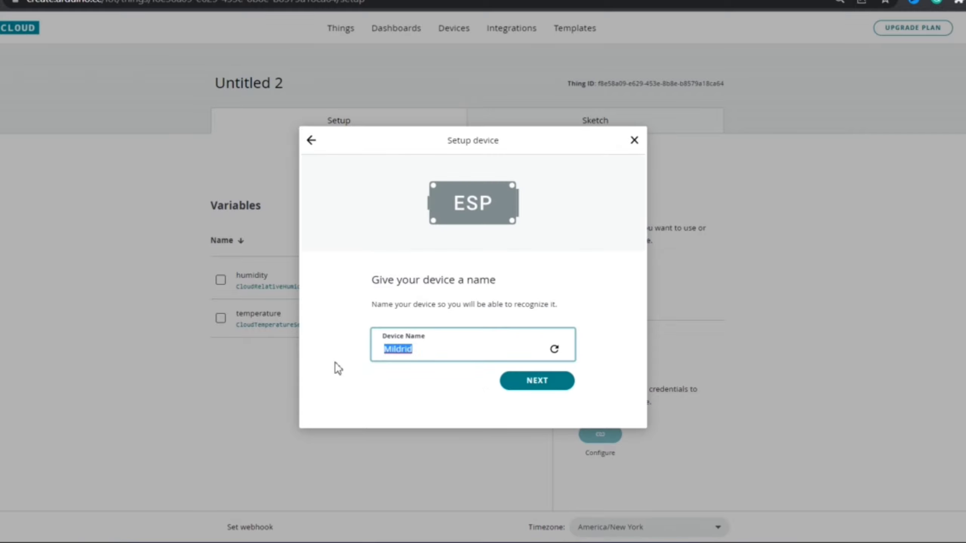
text(espboard)
click(535, 383)
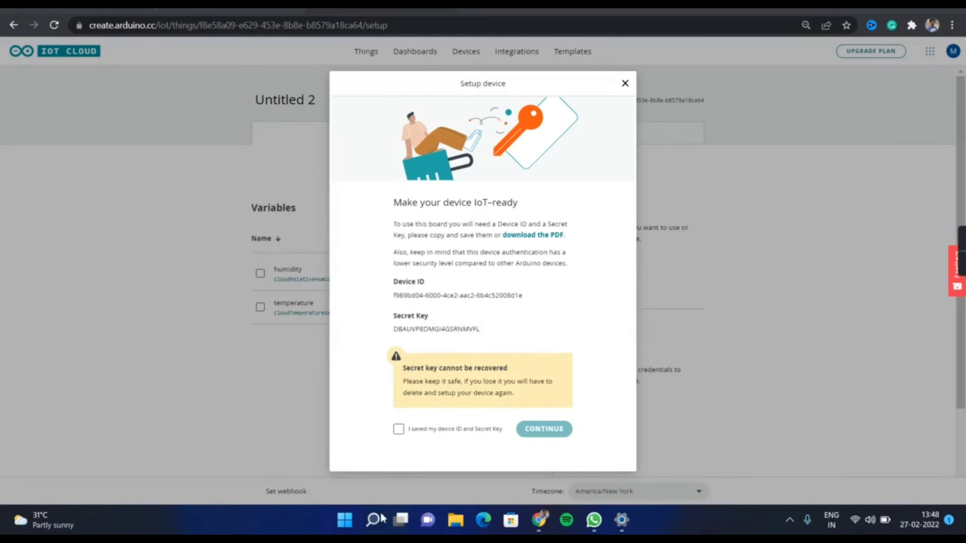
Open Notepad with a blank document and arrange it side by side with the browser
click(373, 520)
text(no)
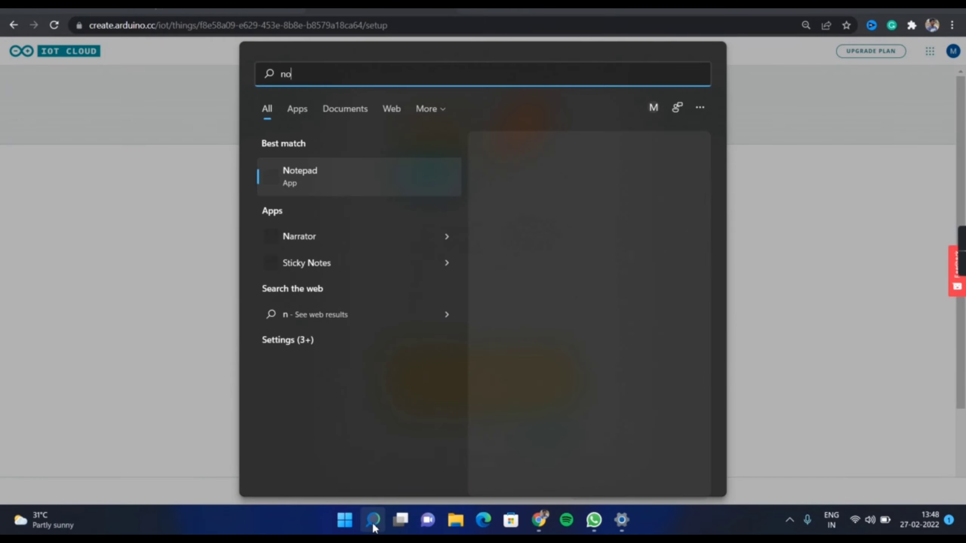
key(Return)
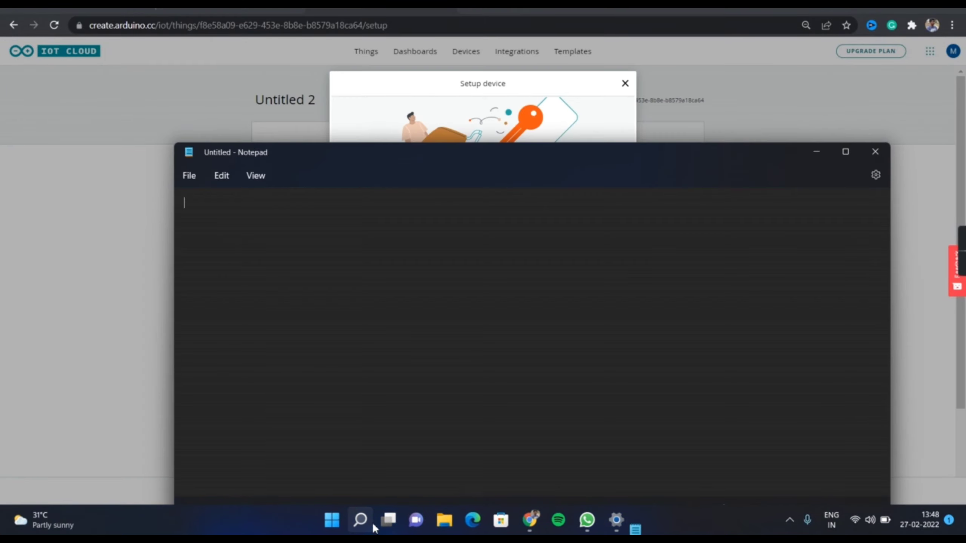
drag(296, 154, 737, 125)
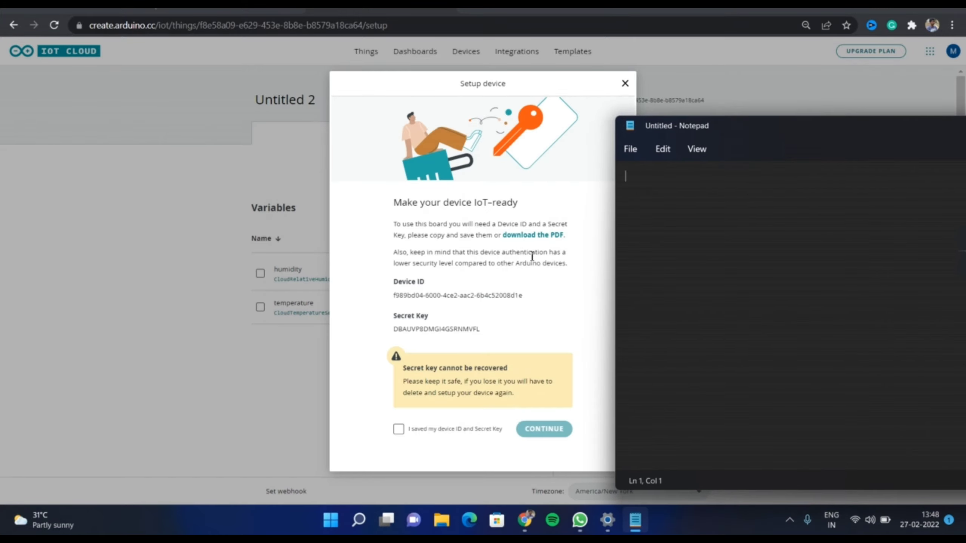
mouse_move(571, 304)
drag(735, 129, 273, 125)
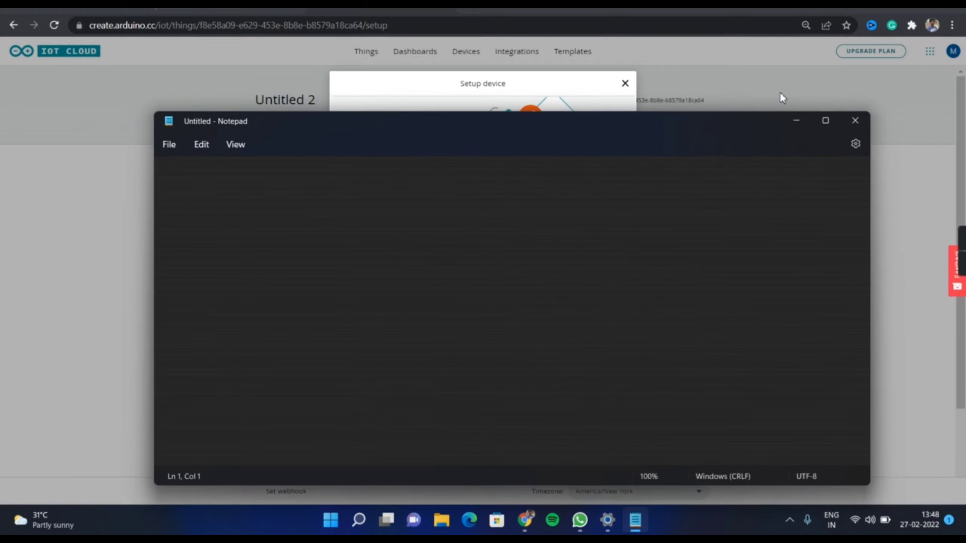
mouse_move(827, 123)
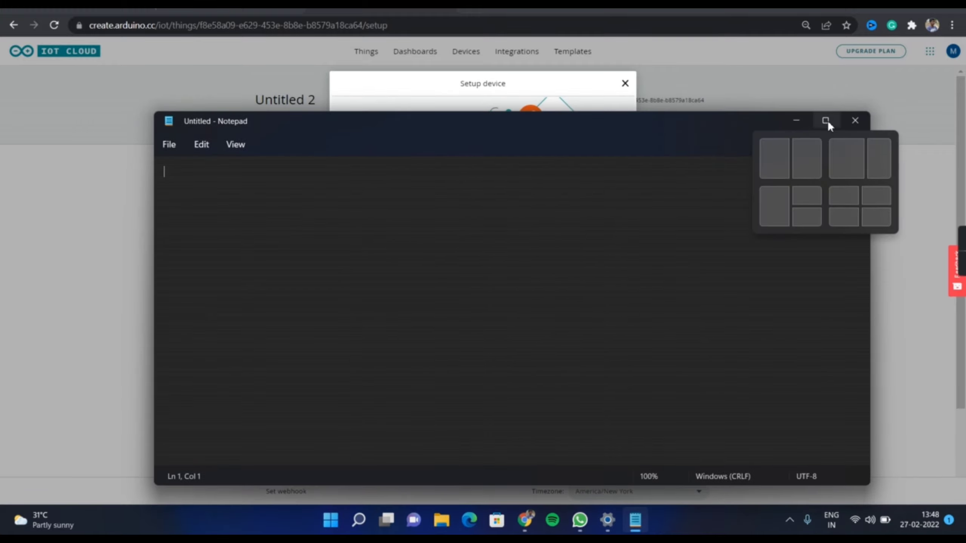
click(808, 145)
click(287, 160)
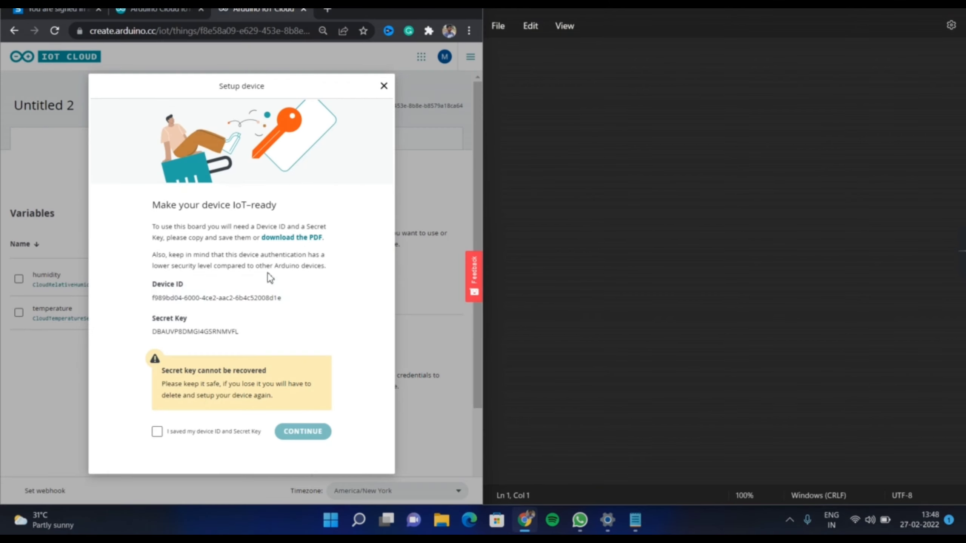
Copy the Device ID into the blank Notepad document and leave empty lines below it
click(376, 298)
click(568, 177)
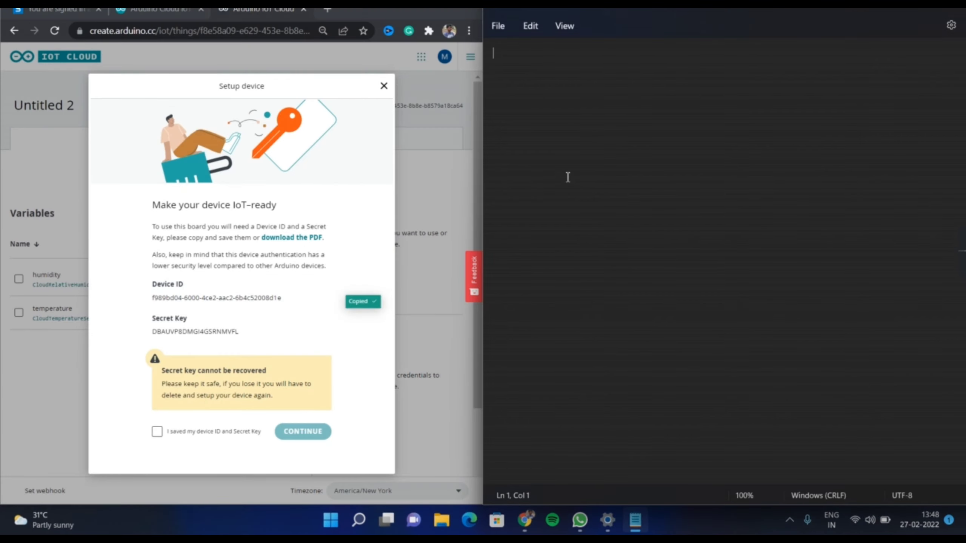
key(ctrl+v)
key(Return)
key(Return)
key(Return)
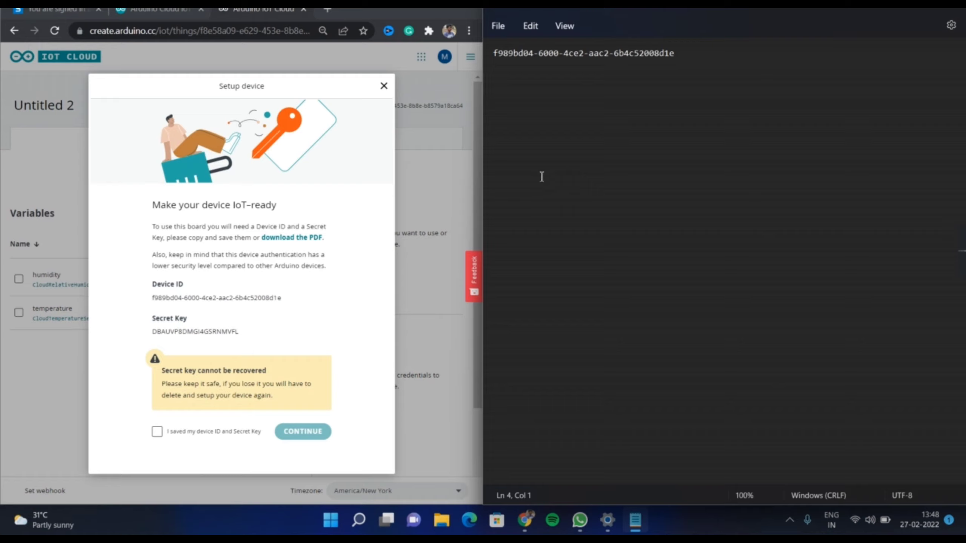
Copy the device's Secret Key into Notepad below the Device ID, and minimize Notepad
click(376, 328)
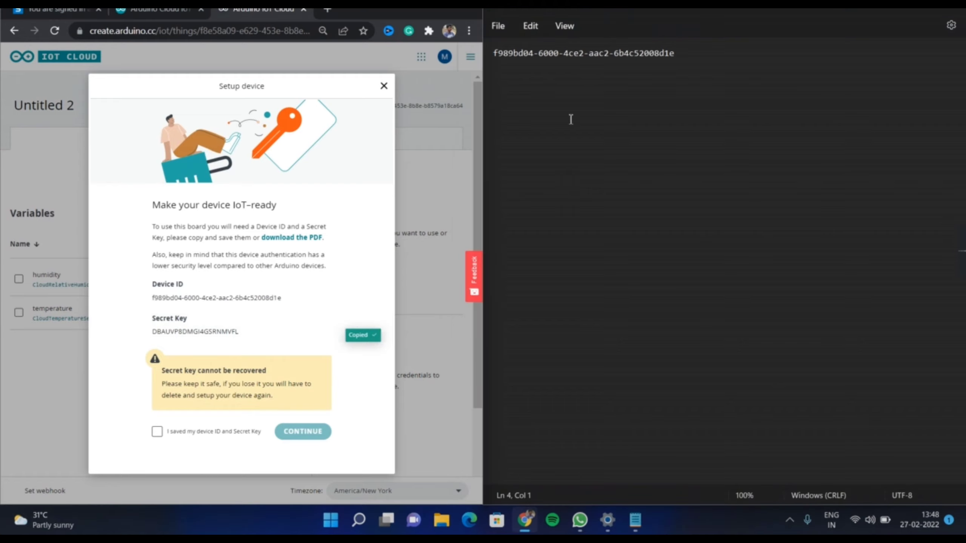
click(570, 123)
key(ctrl+v)
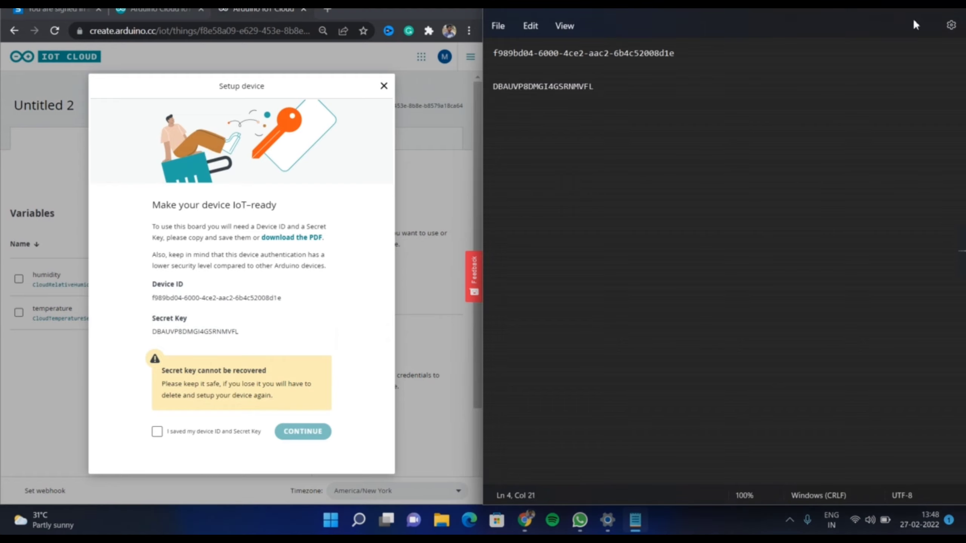
key(super+Down)
key(super+Down)
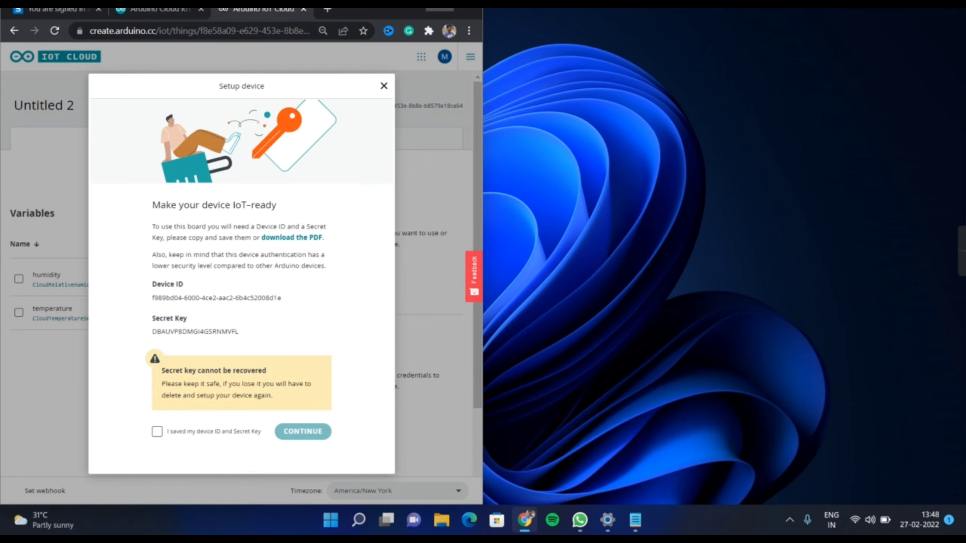
Maximize the browser, confirm that the Device ID and Secret Key are saved, and finish the device setup
key(super+Up)
click(442, 429)
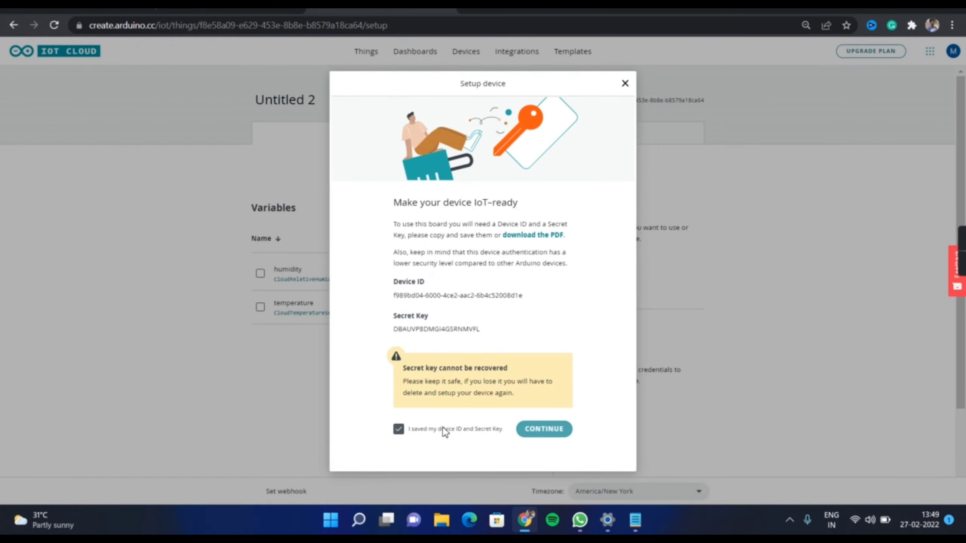
click(540, 429)
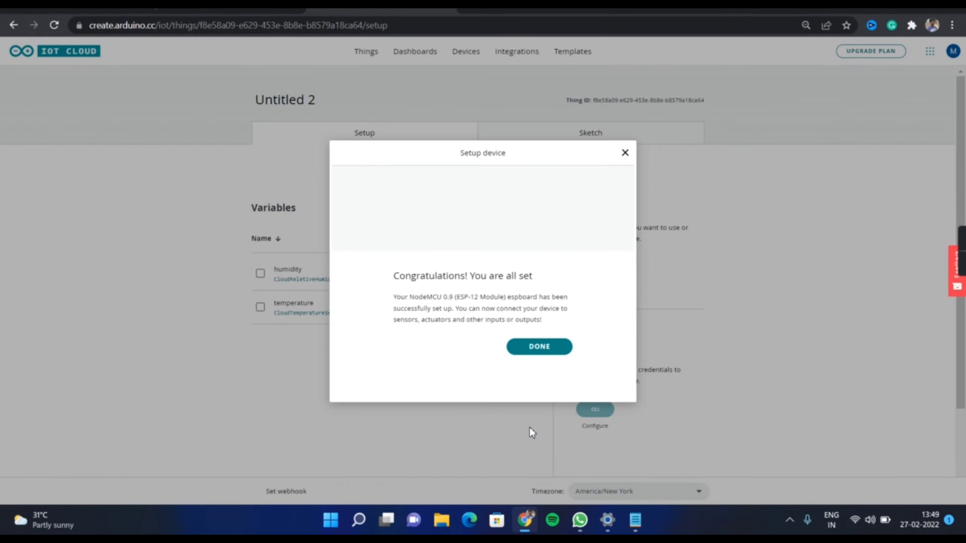
click(543, 347)
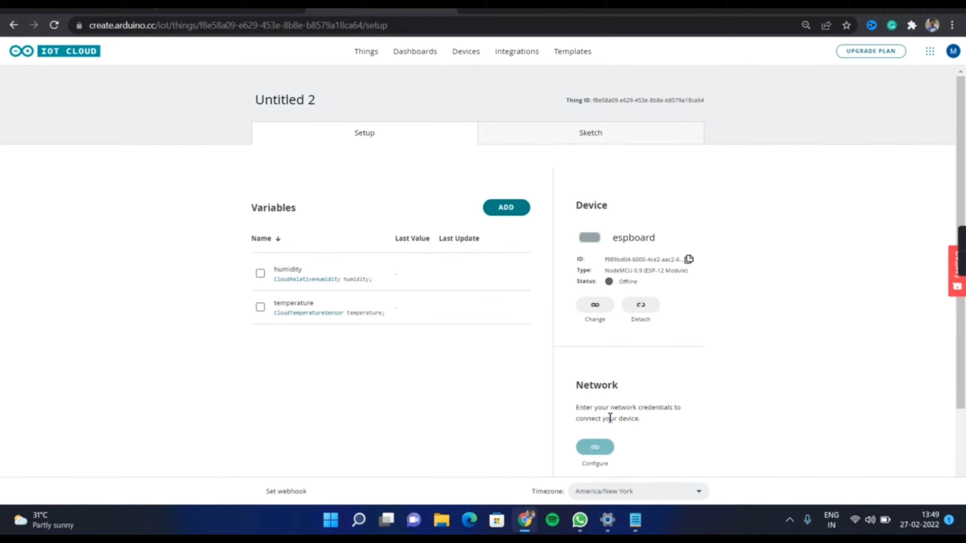
Open the Thing's network configuration and enter the Wi-Fi name and the Wi-Fi password
scroll(608, 403, down, 2)
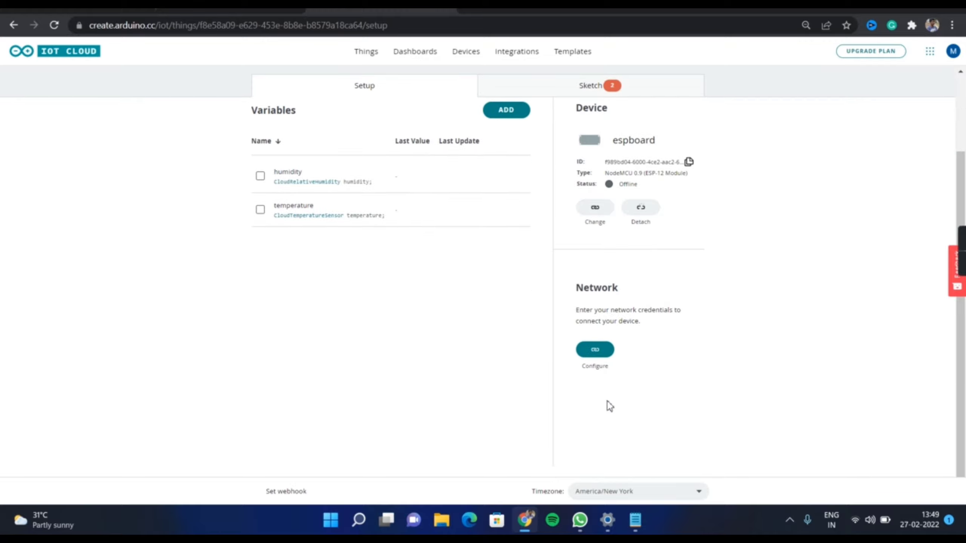
click(596, 352)
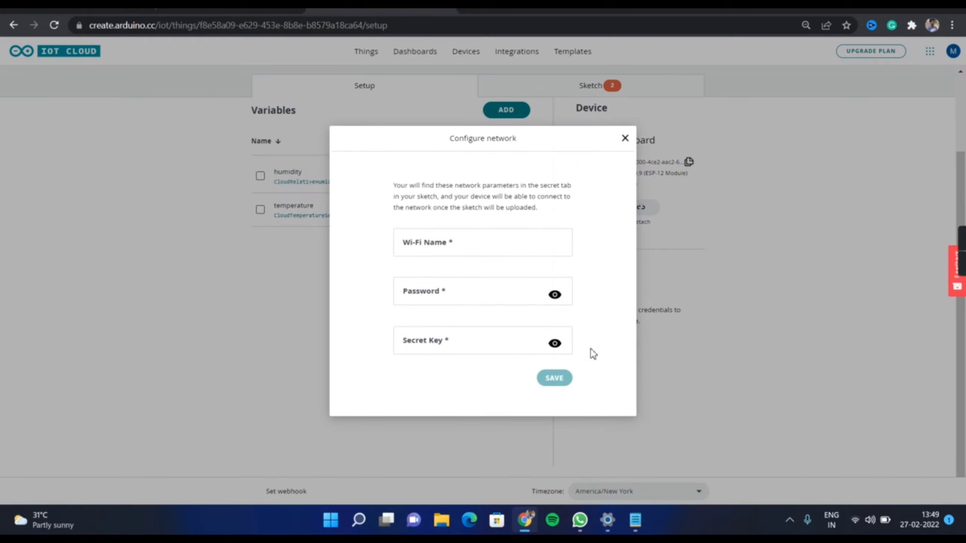
click(506, 247)
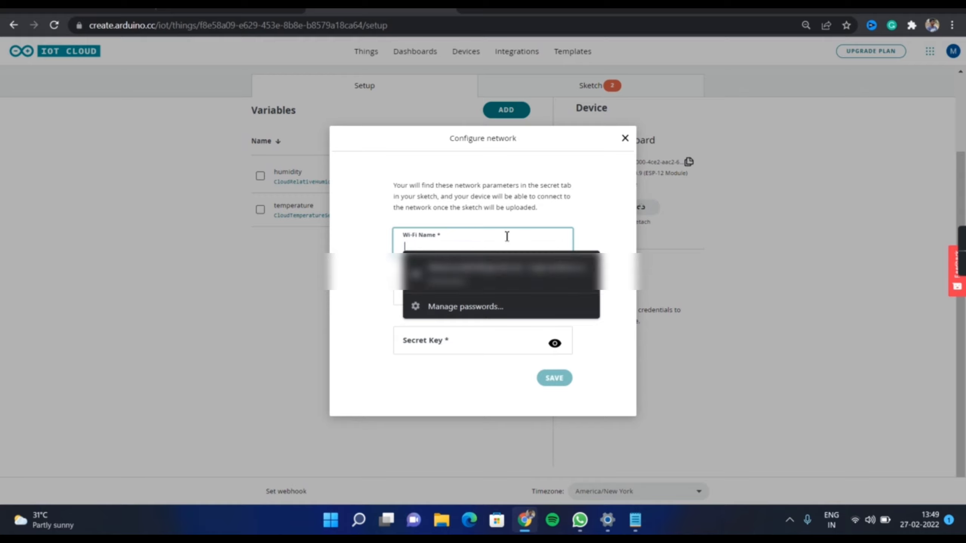
text(manikant)
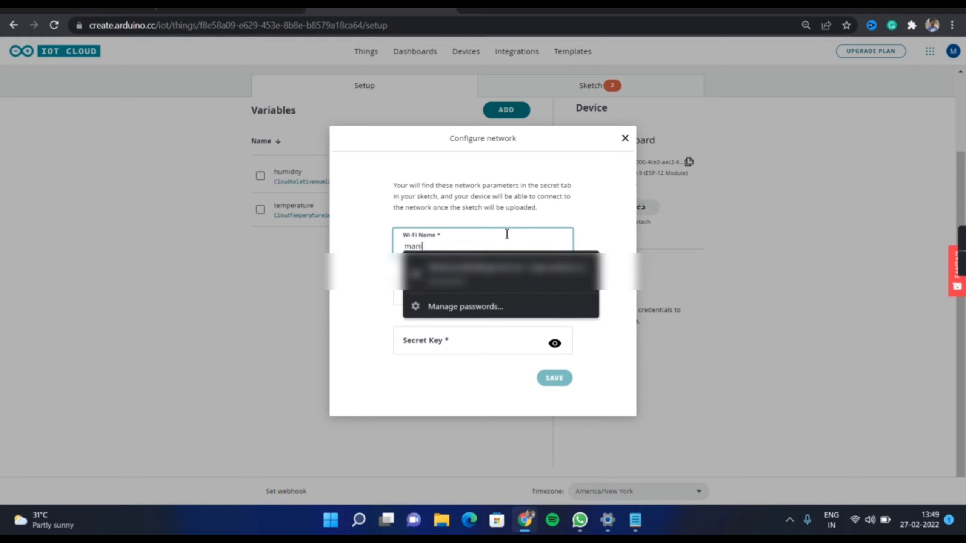
click(495, 296)
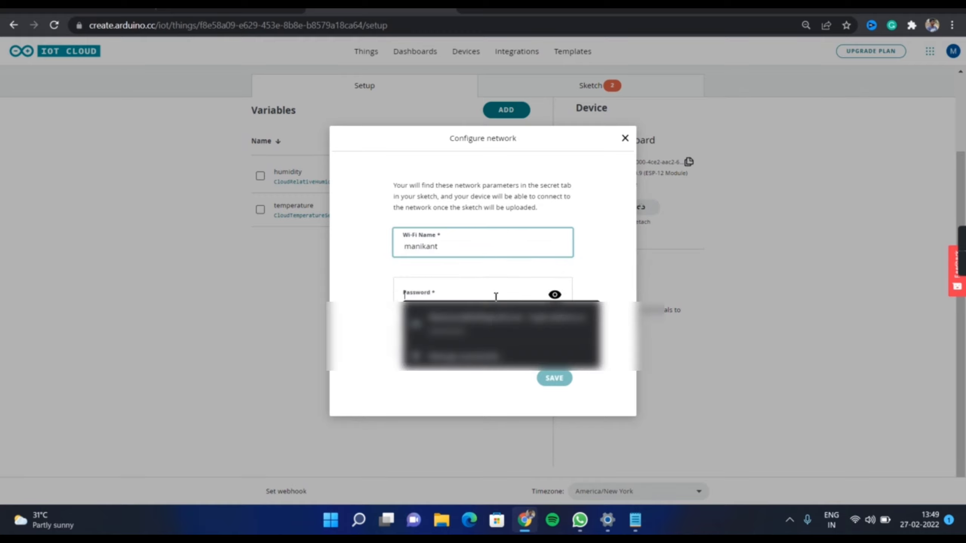
text(••••)
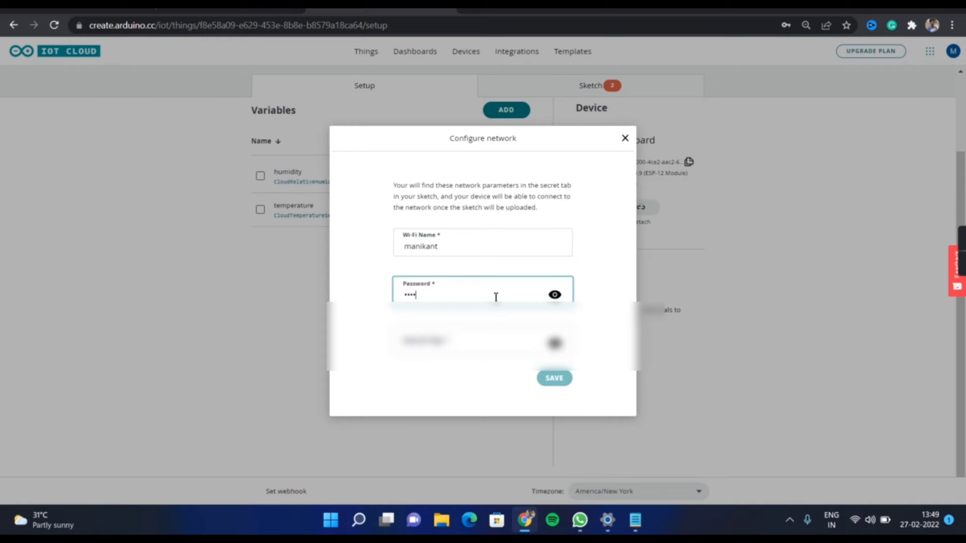
text(••••)
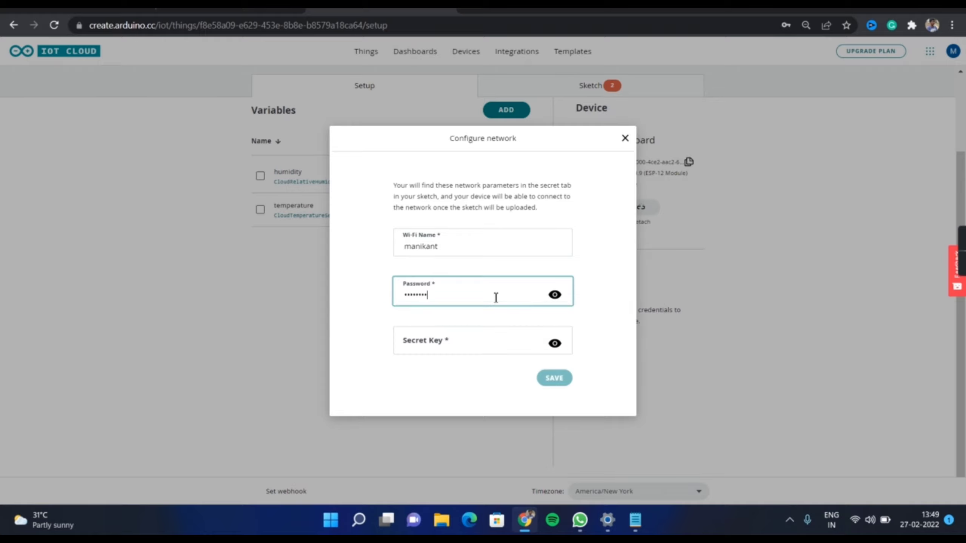
Copy the Secret Key from the Notepad document into the network configuration's Secret Key field and save the configuration
click(465, 340)
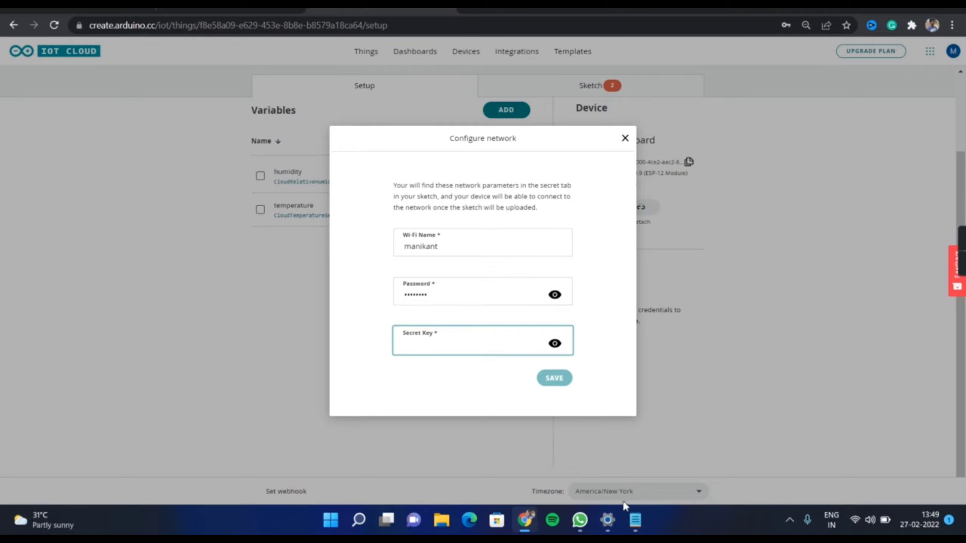
click(636, 521)
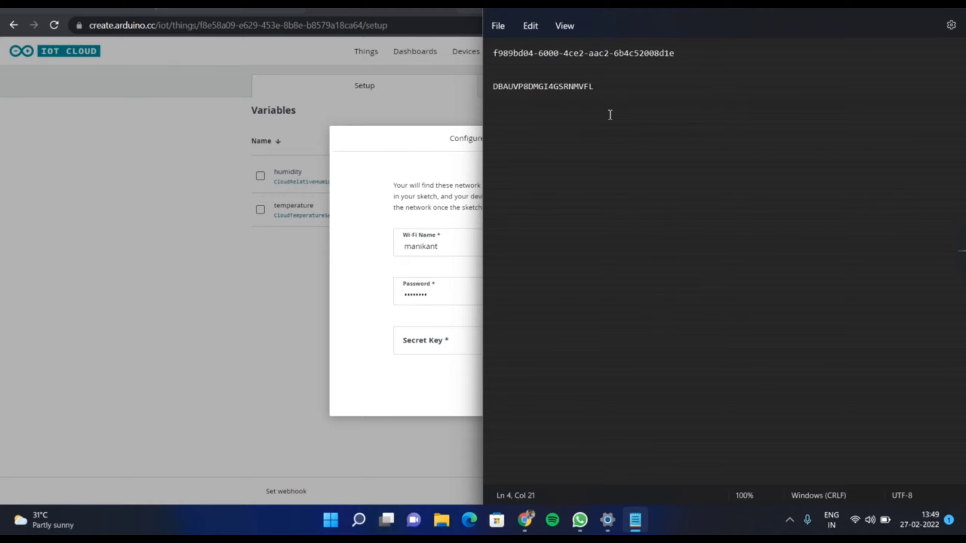
drag(601, 87, 393, 100)
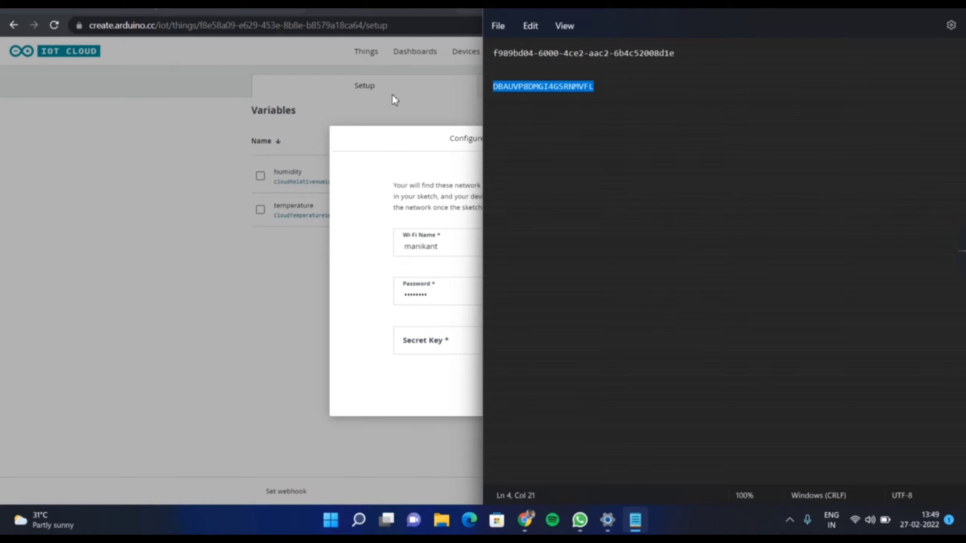
click(389, 97)
click(436, 338)
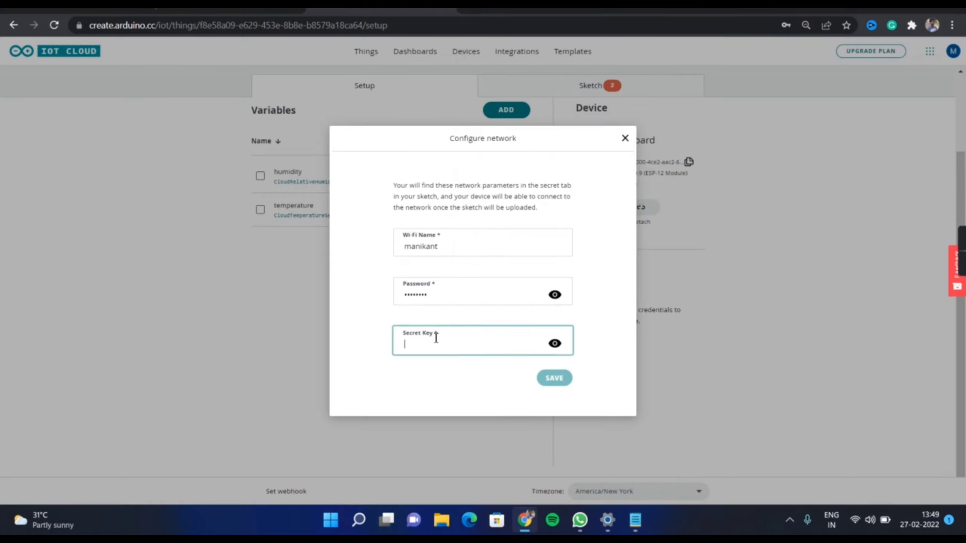
key(ctrl+v)
click(553, 378)
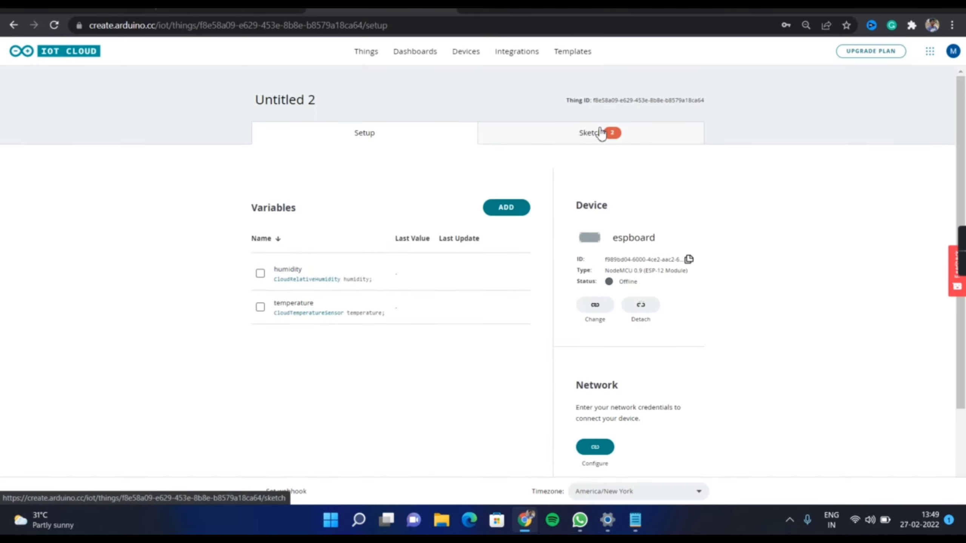
Examine the Thing's automatically generated sketch, from the variable descriptions through setup() and loop(), and try to open the full editor
click(600, 134)
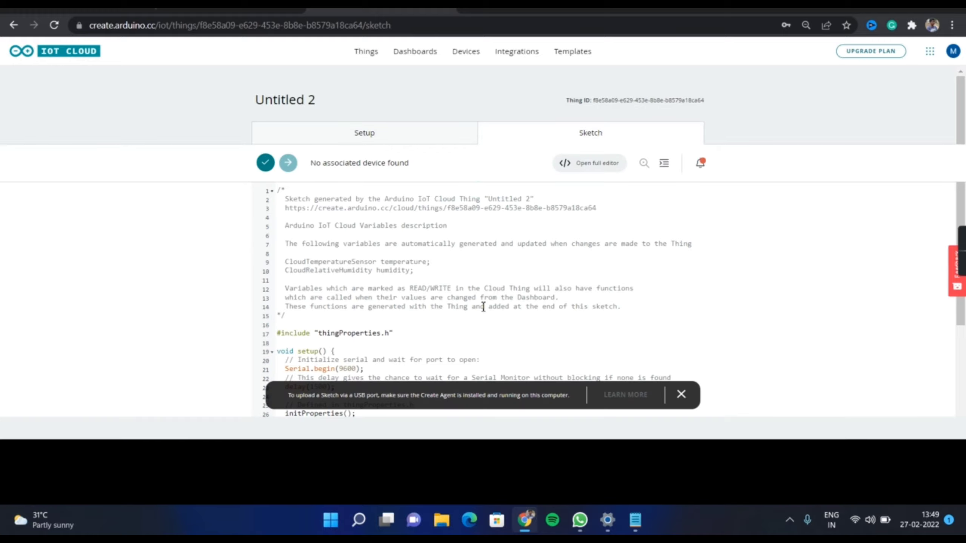
scroll(483, 306, down, 5)
scroll(482, 309, down, 3)
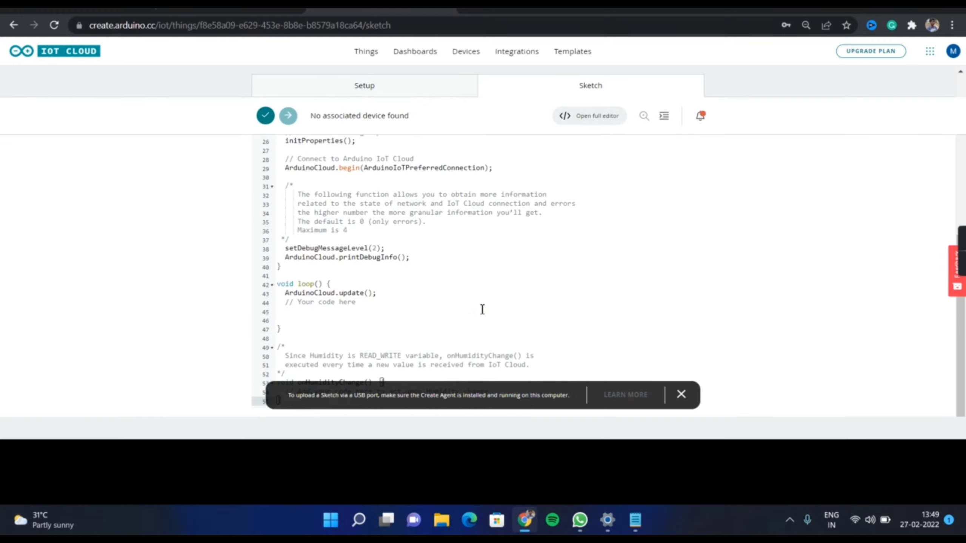
scroll(483, 309, up, 4)
scroll(483, 309, down, 4)
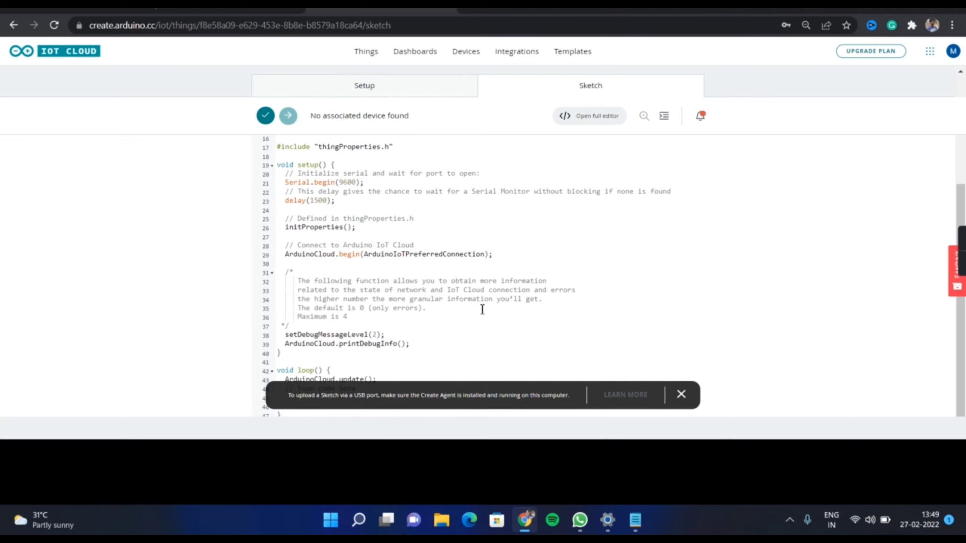
scroll(483, 309, up, 6)
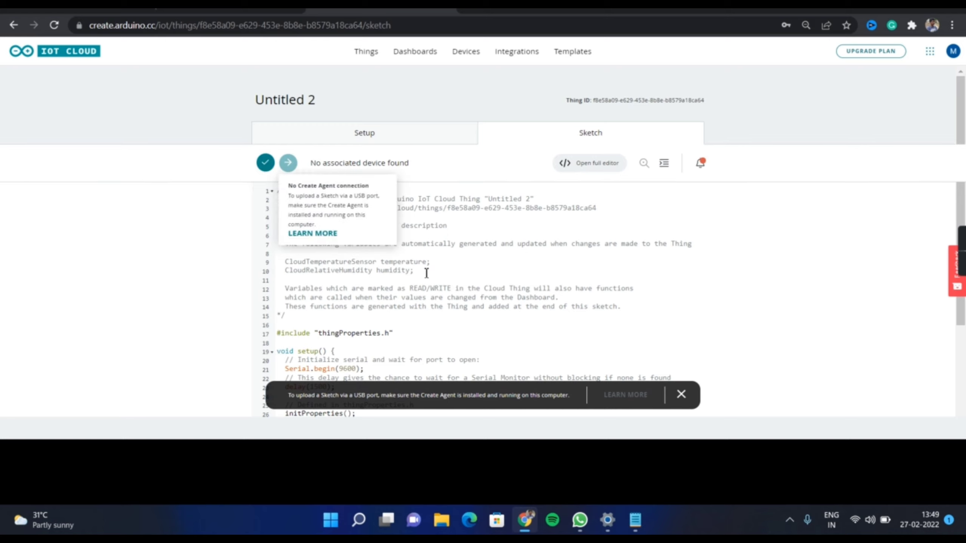
click(586, 164)
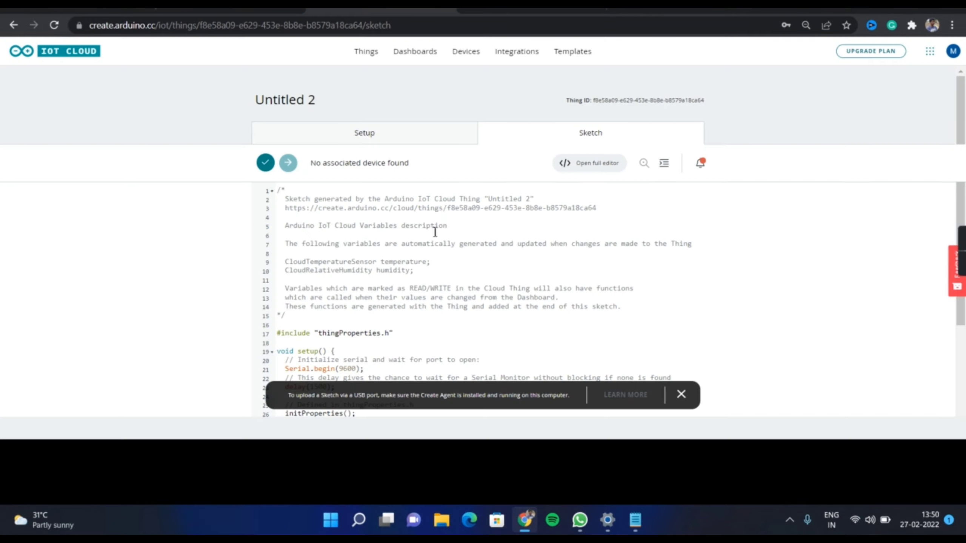
Create a new dashboard and add a Gauge widget to it
click(437, 50)
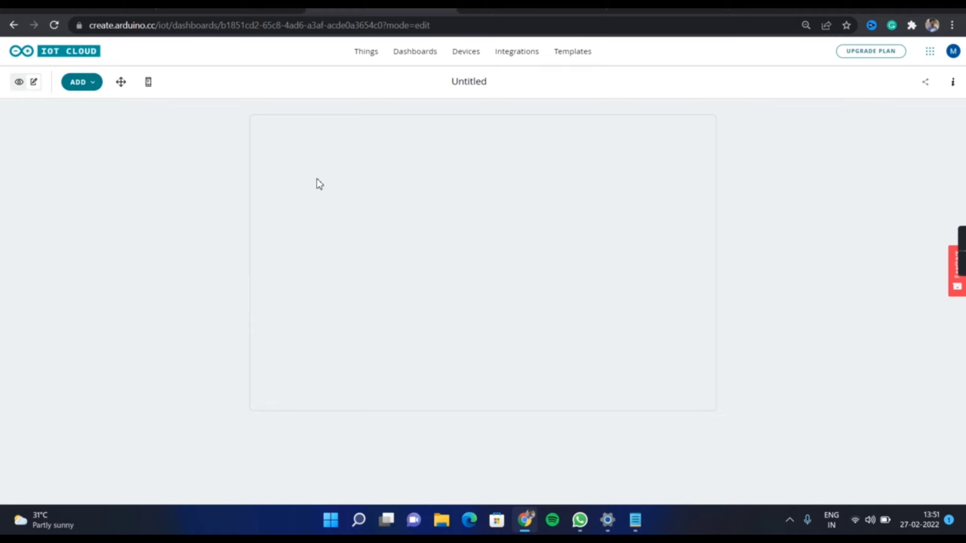
click(88, 87)
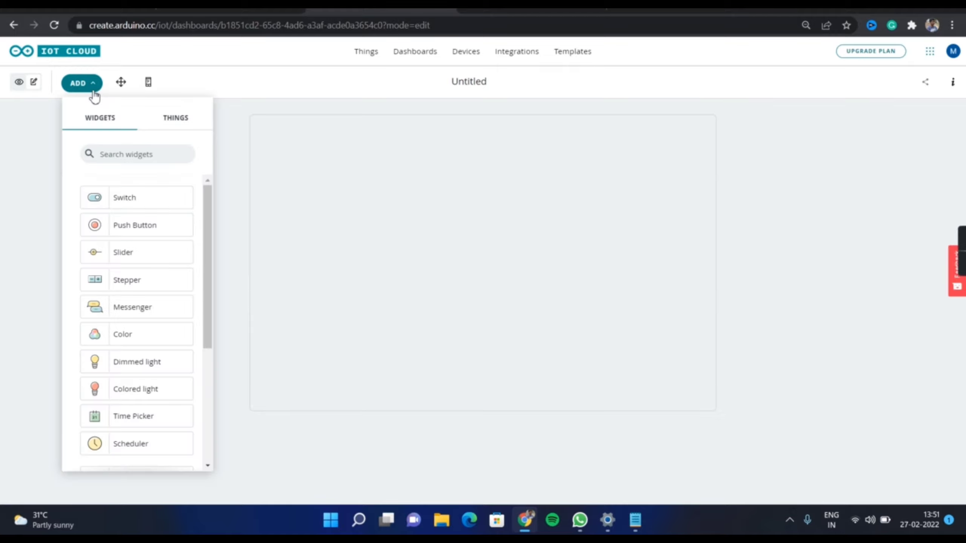
scroll(134, 226, down, 5)
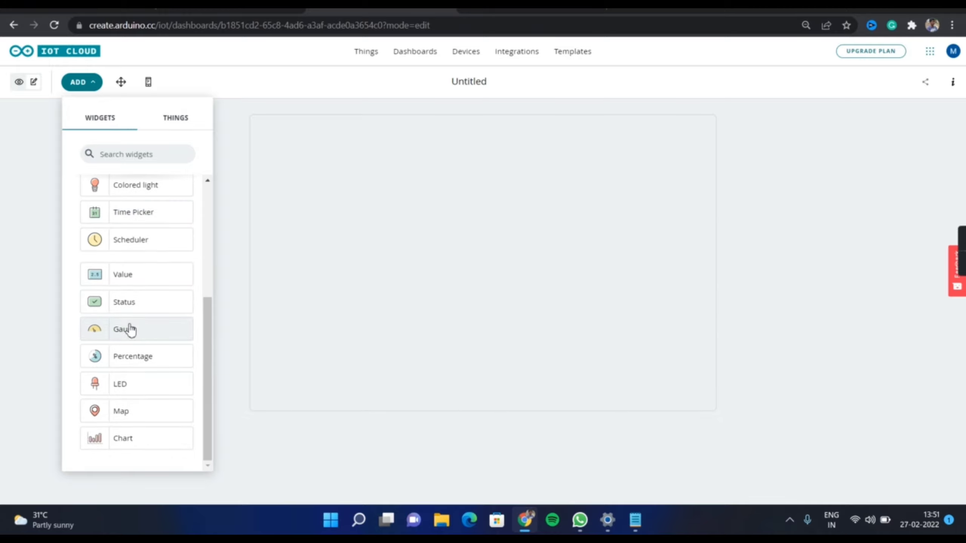
click(128, 328)
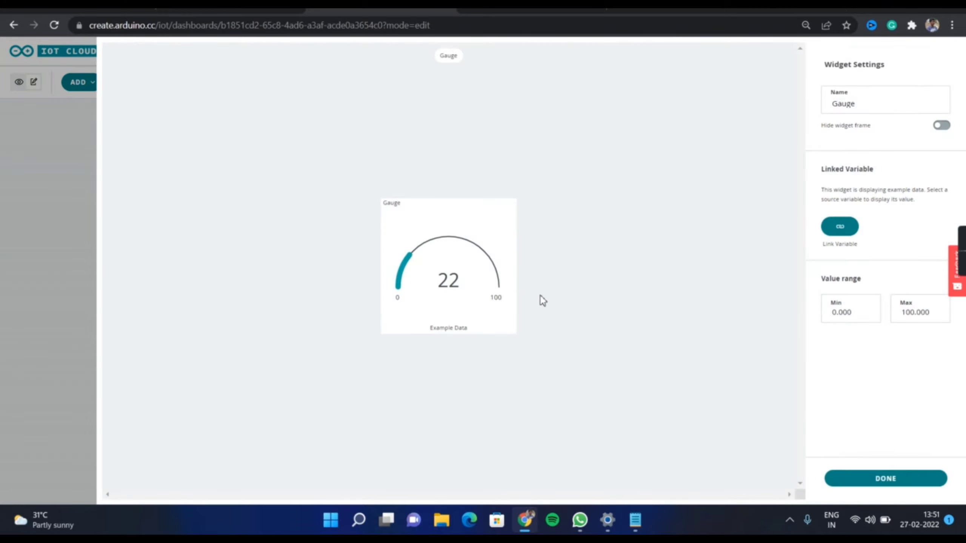
Link the gauge to the temperature variable of the Thing Untitled 2 and finish the widget settings
click(839, 227)
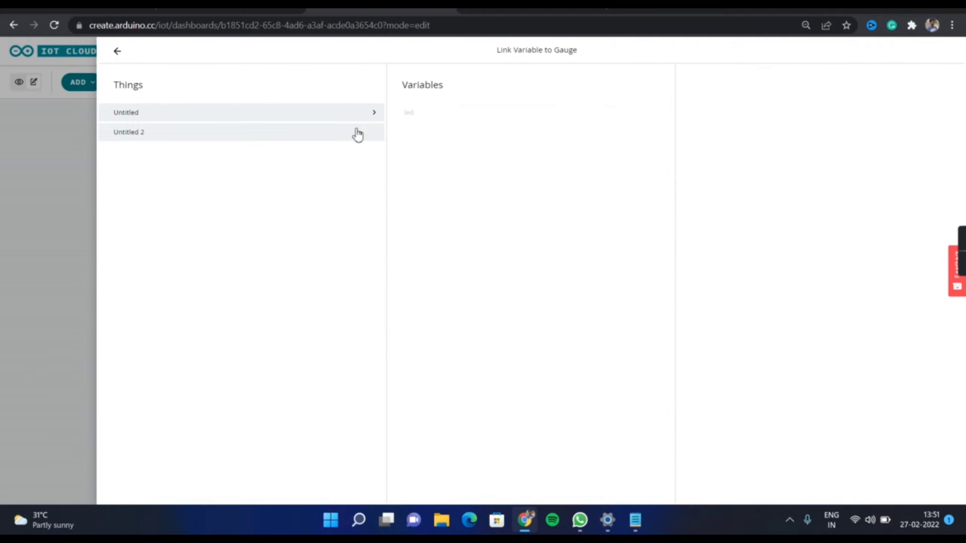
click(354, 133)
click(432, 114)
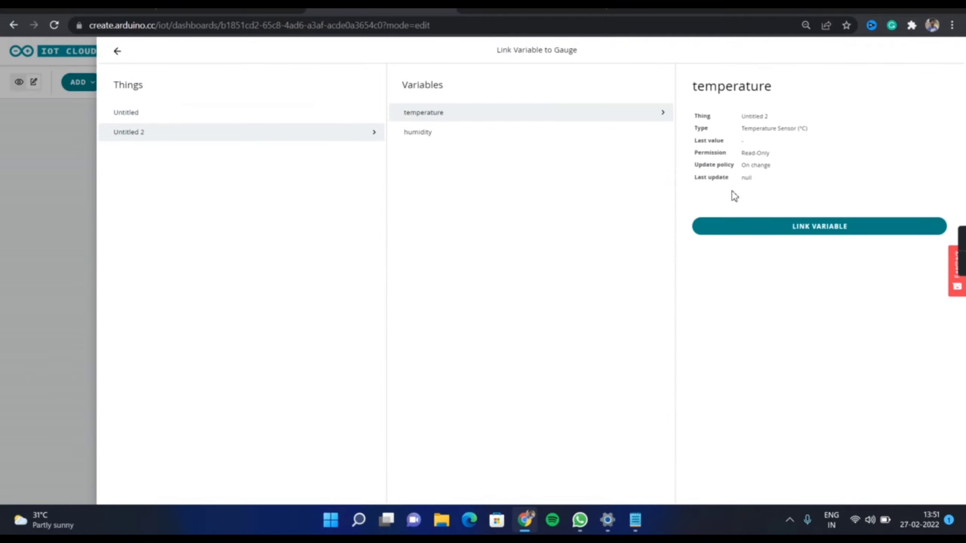
click(775, 228)
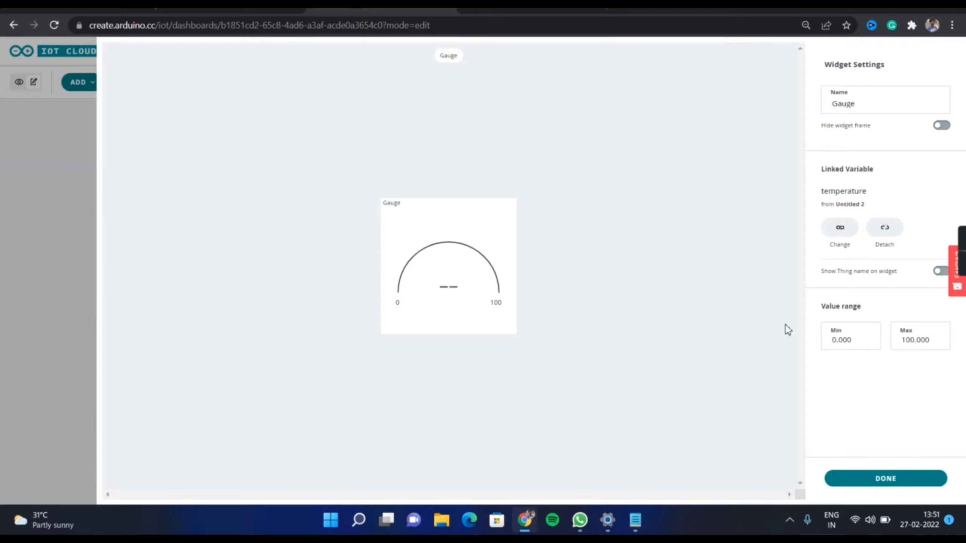
click(898, 480)
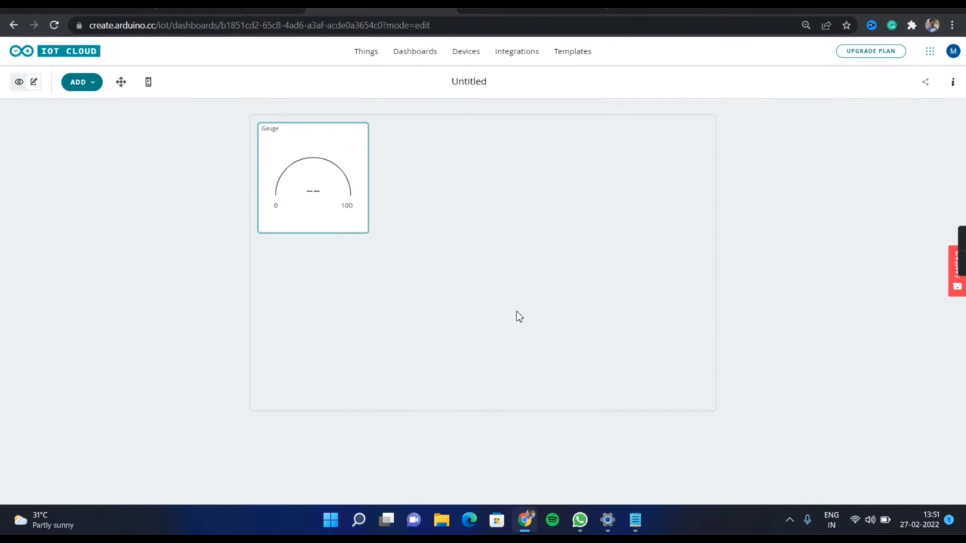
Add a second Gauge widget linked to the humidity variable of Untitled 2, and switch the dashboard to view mode
click(82, 84)
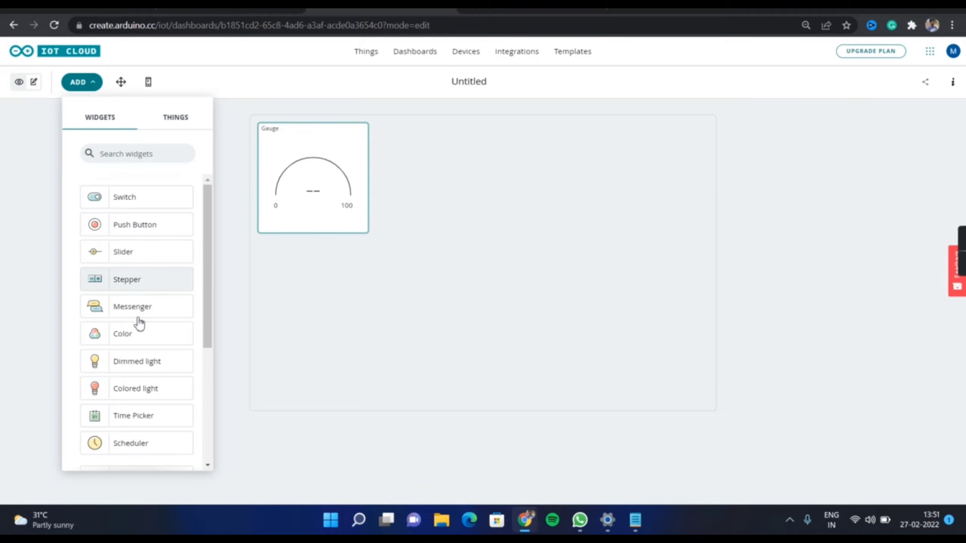
scroll(142, 371, down, 4)
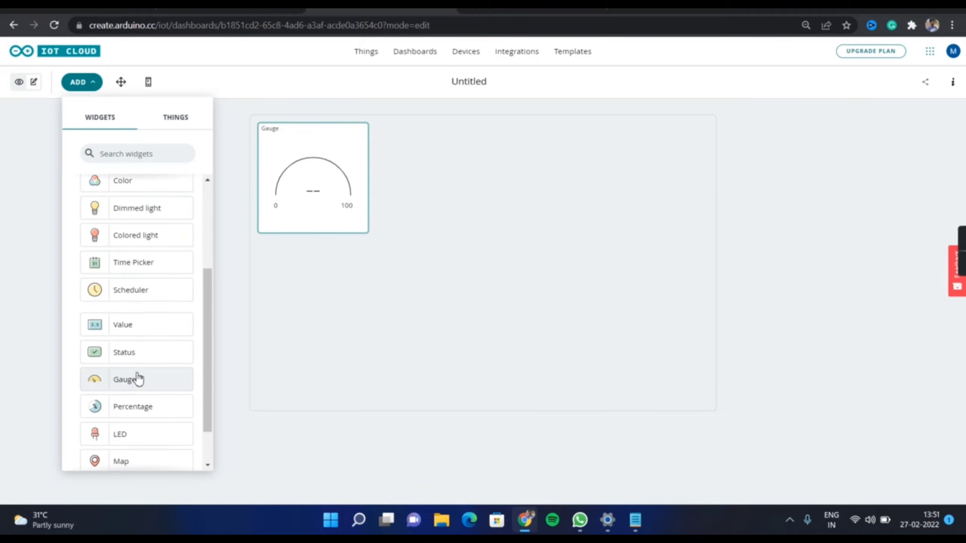
click(138, 378)
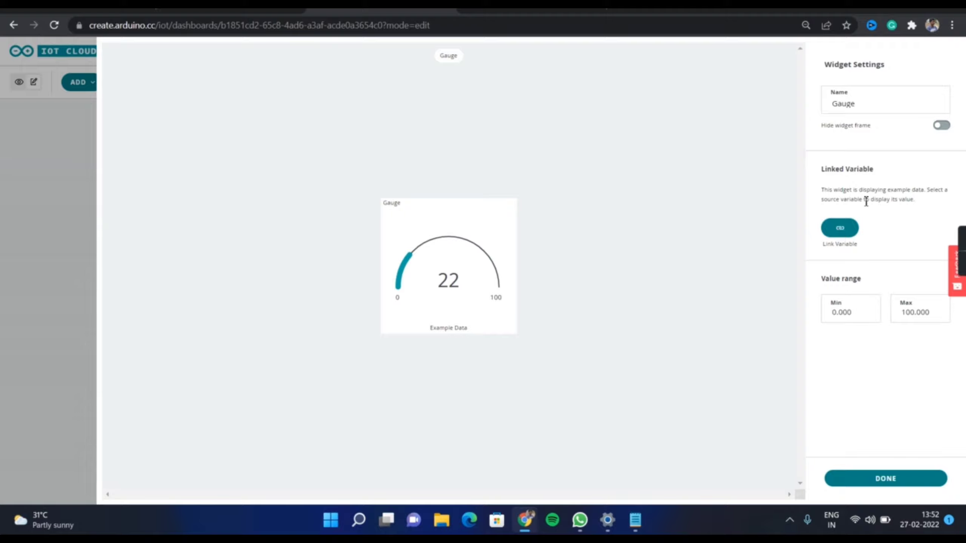
click(841, 228)
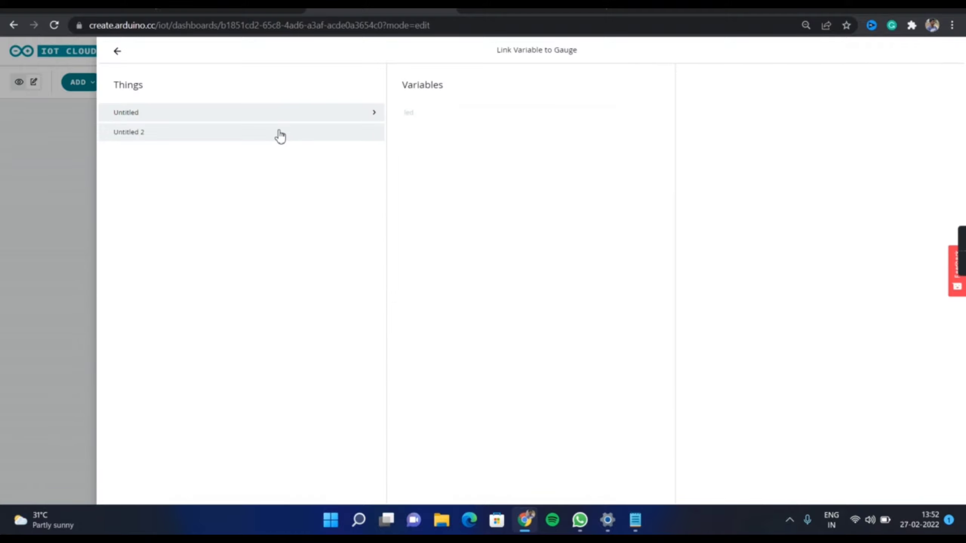
click(280, 133)
click(434, 137)
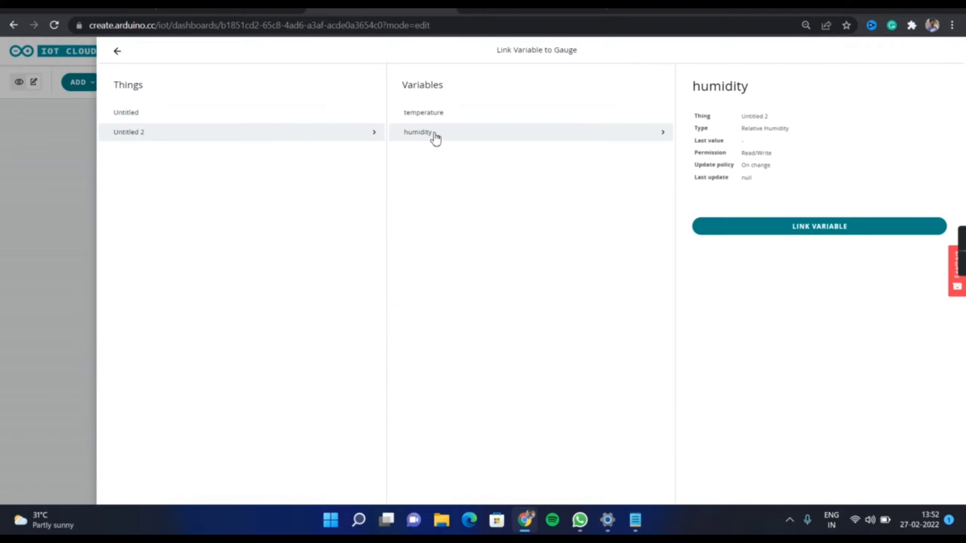
click(785, 227)
click(876, 491)
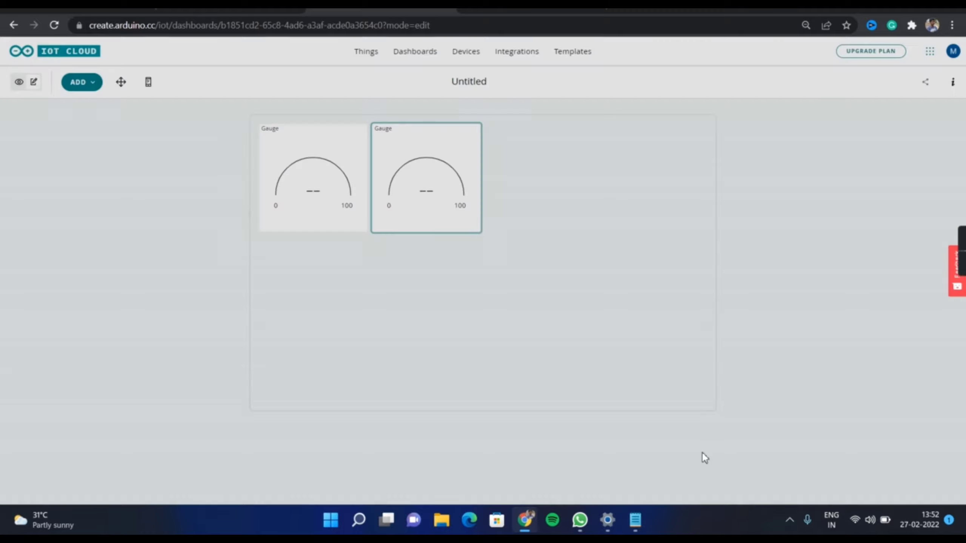
click(453, 284)
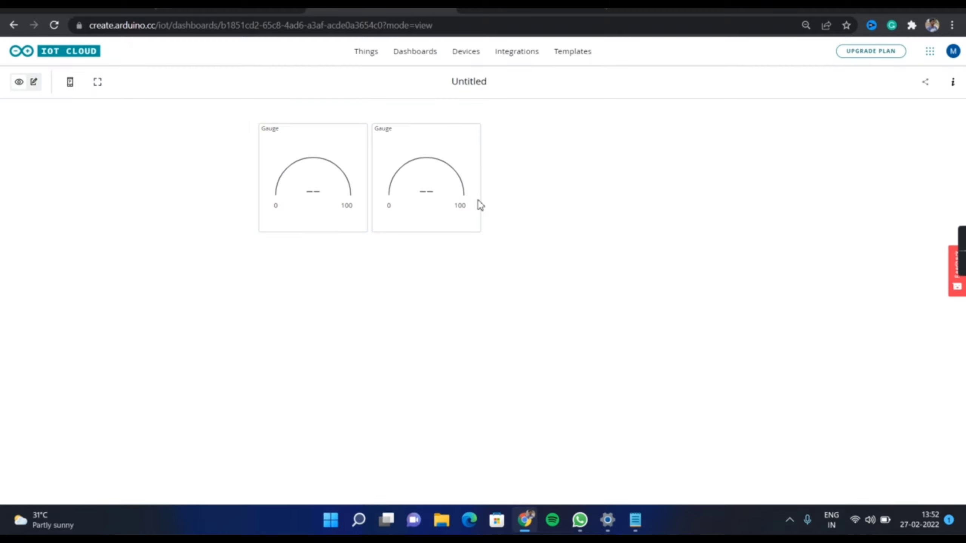
Open the sketch of the Thing Untitled 2 in the full editor
click(371, 53)
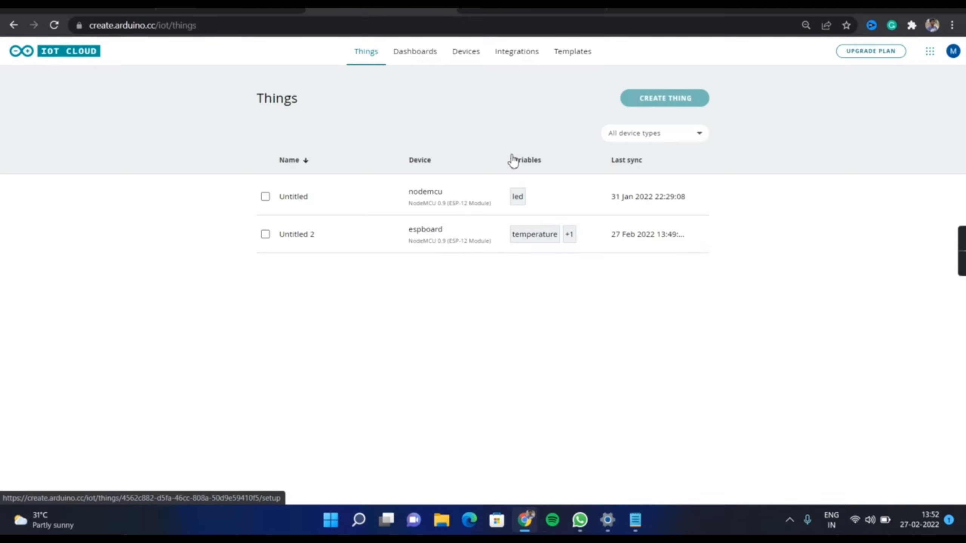
click(472, 235)
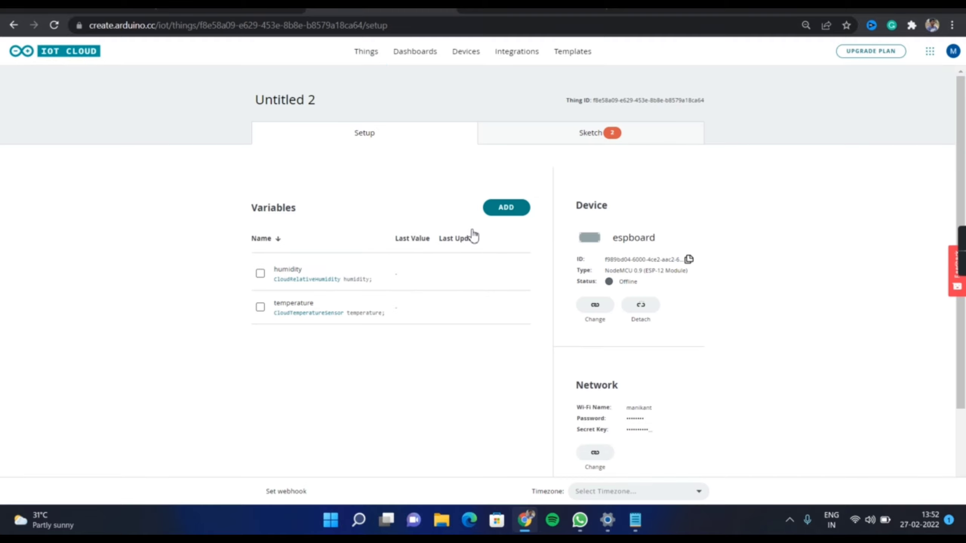
click(593, 133)
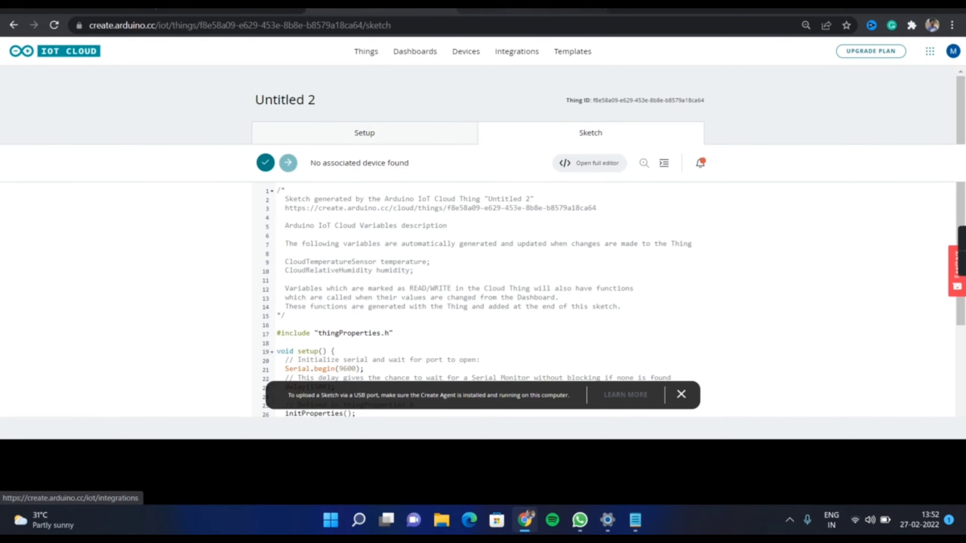
click(589, 163)
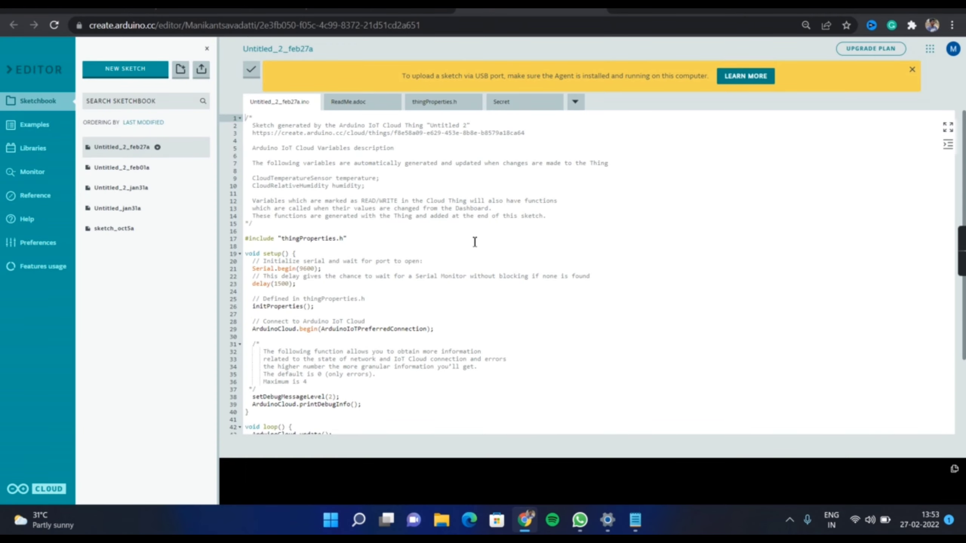
Add the line #include "DHT.h" directly below the thingProperties.h include and enlarge the page to 100%
right_click(418, 241)
key(Return)
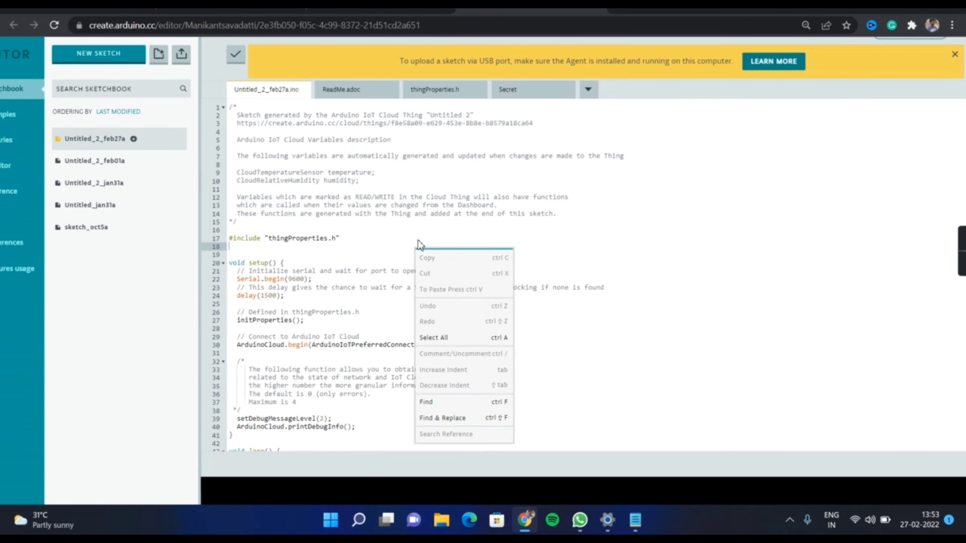
text(#include<)
key(BackSpace)
key(ctrl+plus)
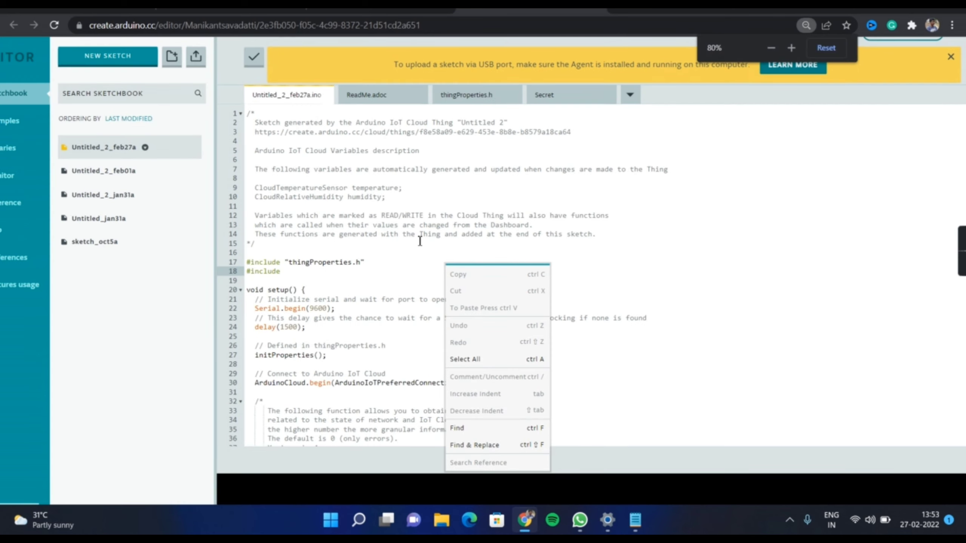
key(ctrl+plus)
key(ctrl+plus)
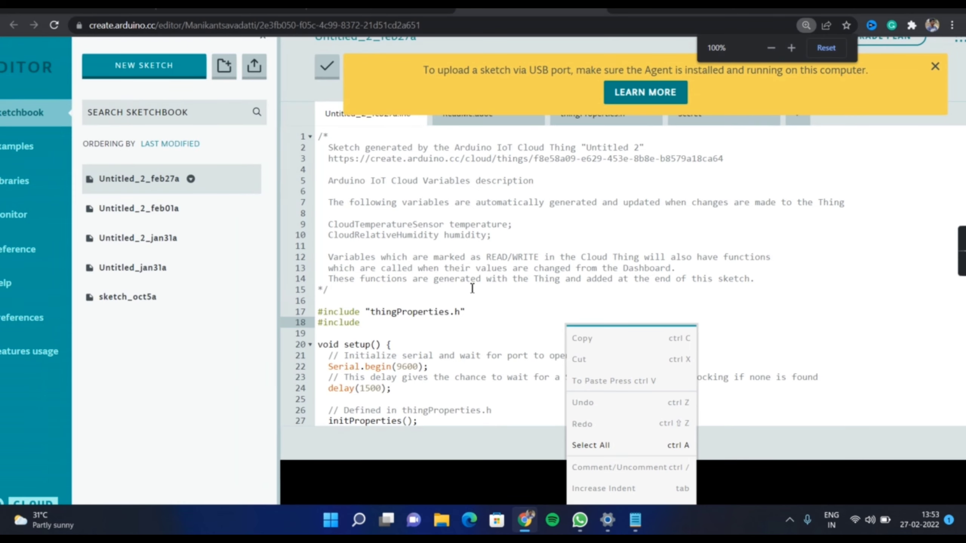
scroll(472, 288, down, 3)
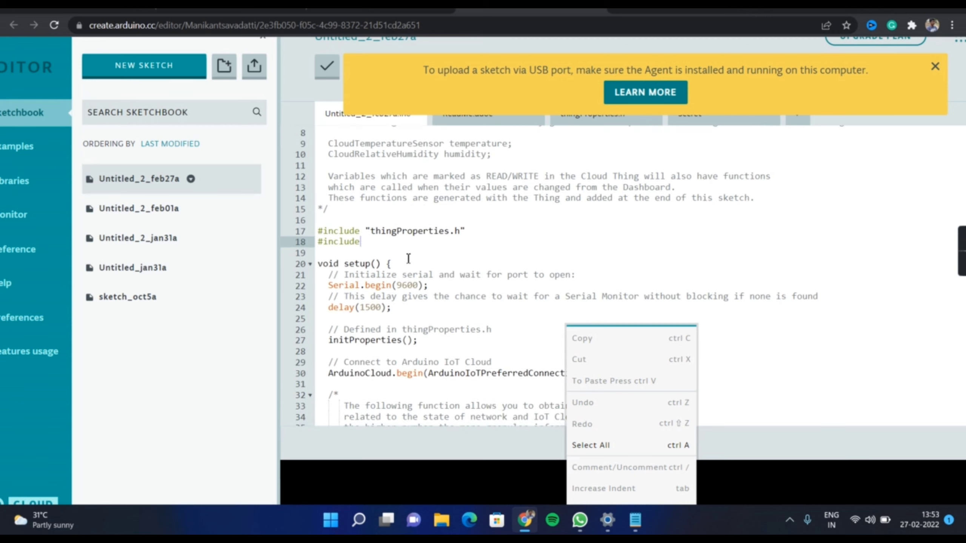
text("DHT.h)
click(408, 242)
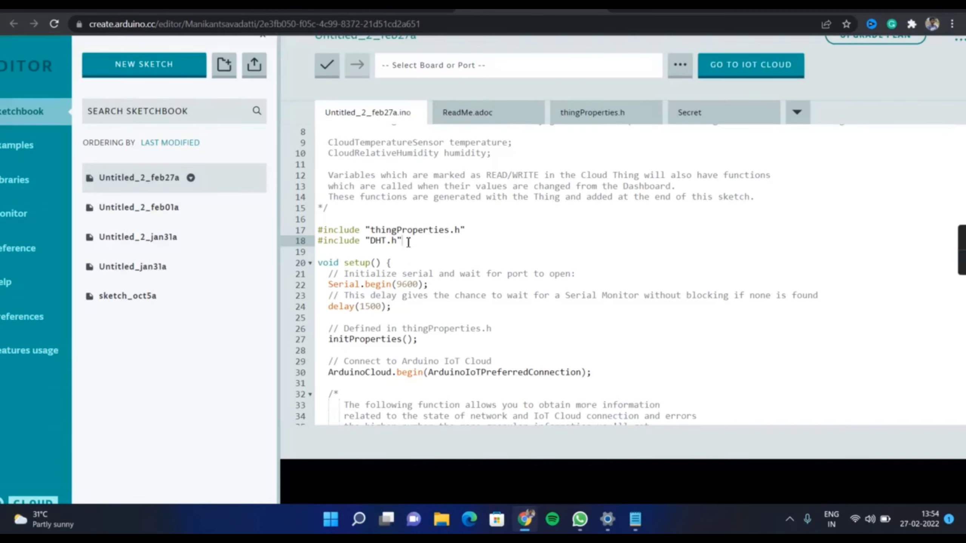
key(BackSpace)
key(BackSpace)
text(HT.h")
key(Return)
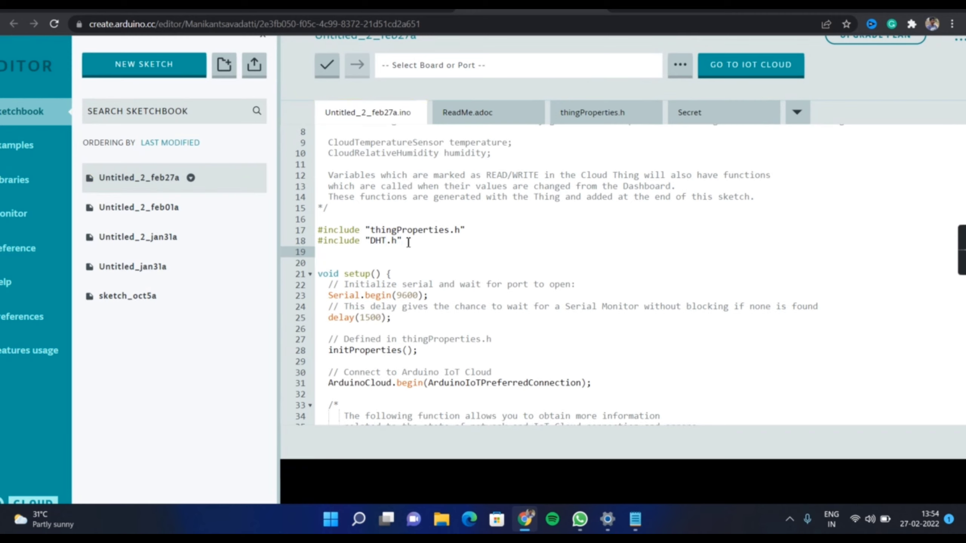
Define DHTpin as 2 on the line below the DHT.h include, with the comment //D4
text(#define )
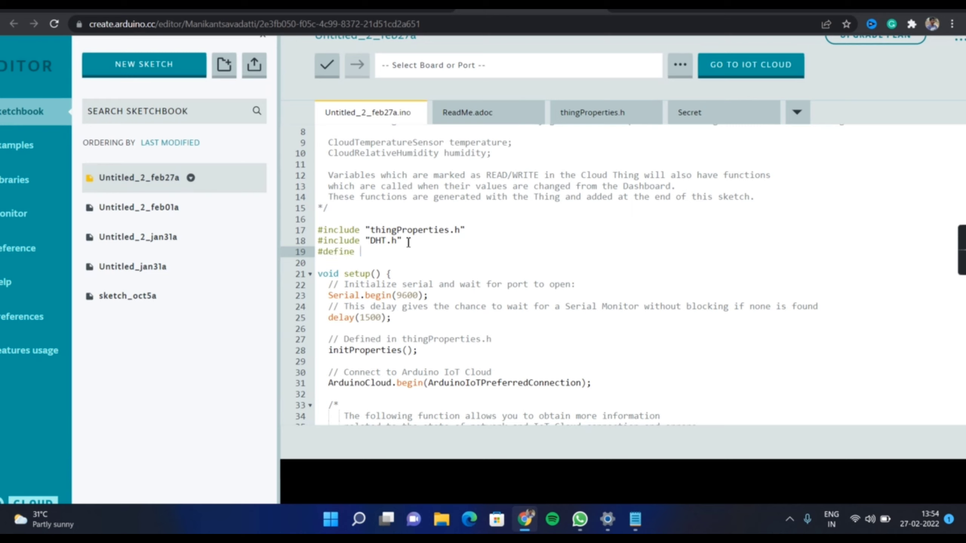
text(DH)
text(Tpin )
text(2    )
text(??d)
key(BackSpace)
key(BackSpace)
text(//D4)
key(Return)
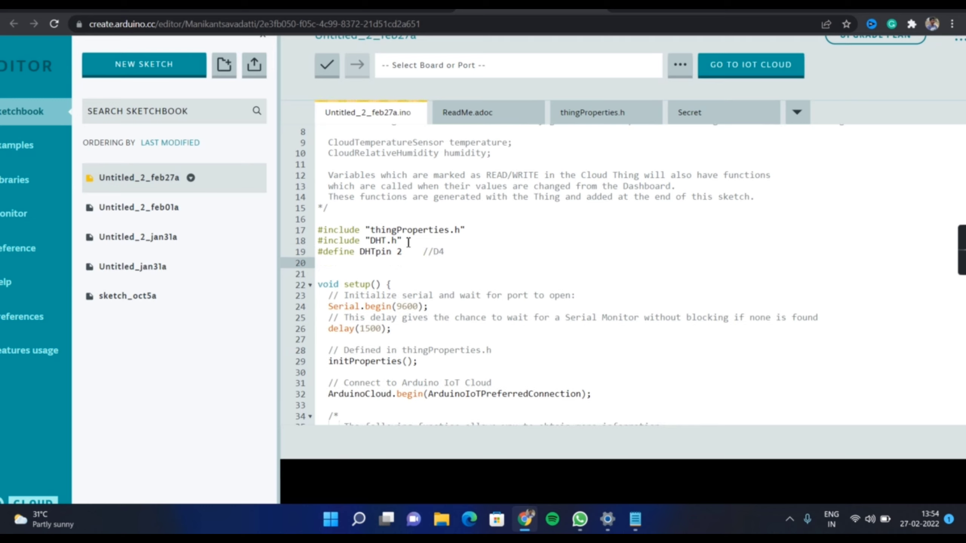
Add the line #define DHTTYPE DHT11 below the DHTpin definition, followed by a blank line
text(#define DHT)
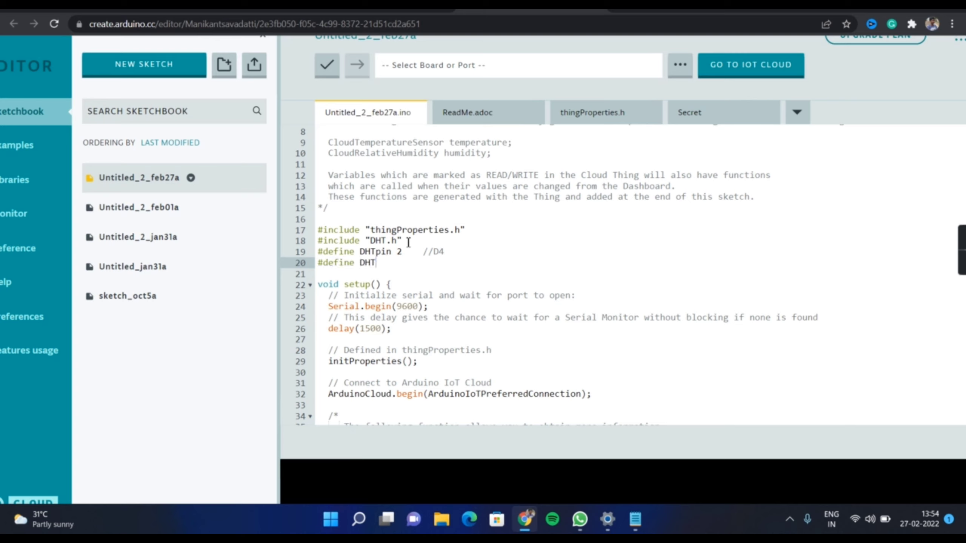
text(TYPE DHT!!)
key(Return)
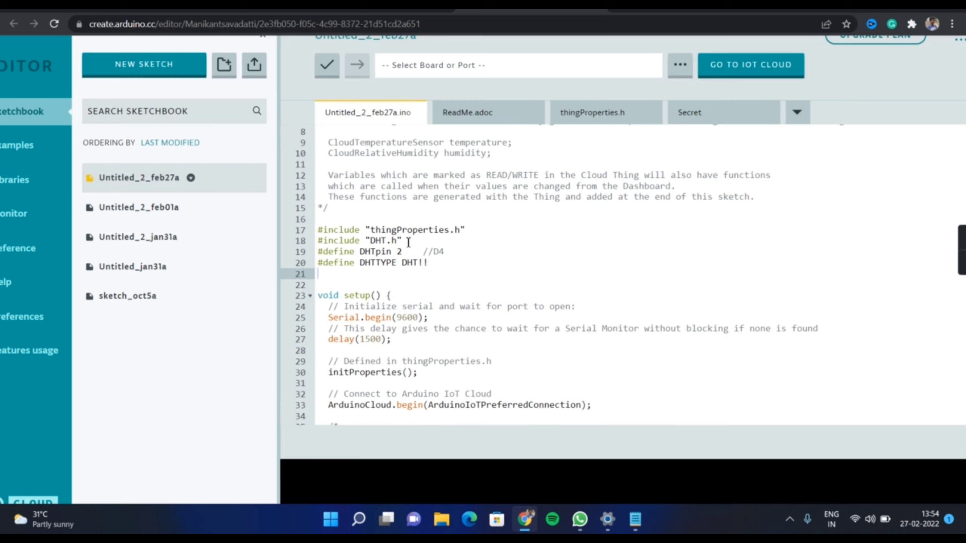
key(BackSpace)
key(BackSpace)
key(BackSpace)
text(11)
key(Return)
key(Return)
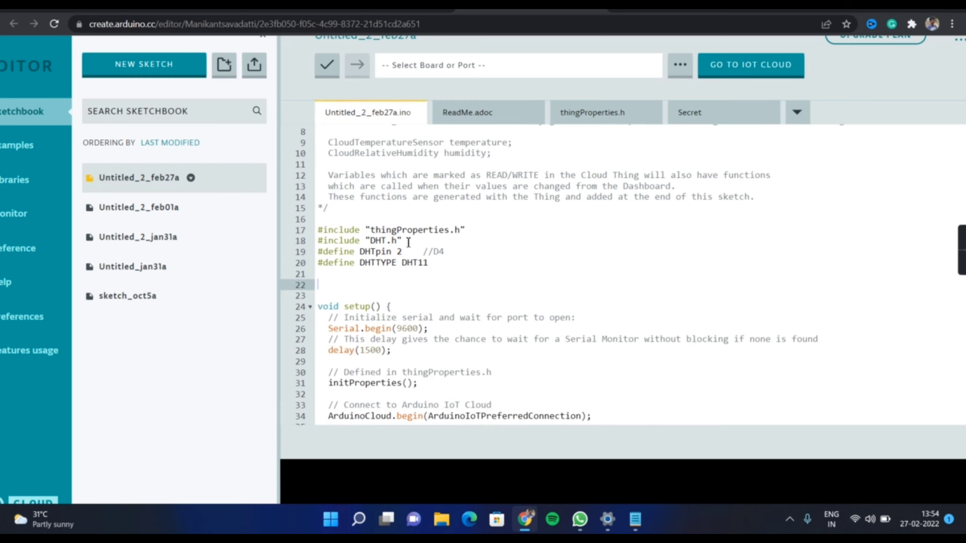
Declare the sensor object above setup() with DHT dht(DHTpin,DHTTYPE);
text(DHT dht(DHTpin,D)
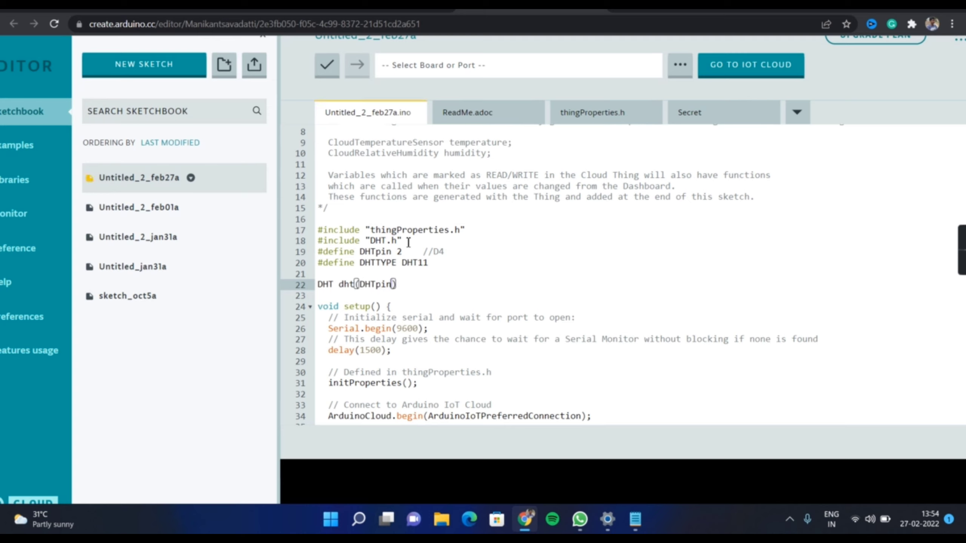
text(HTTYPE)
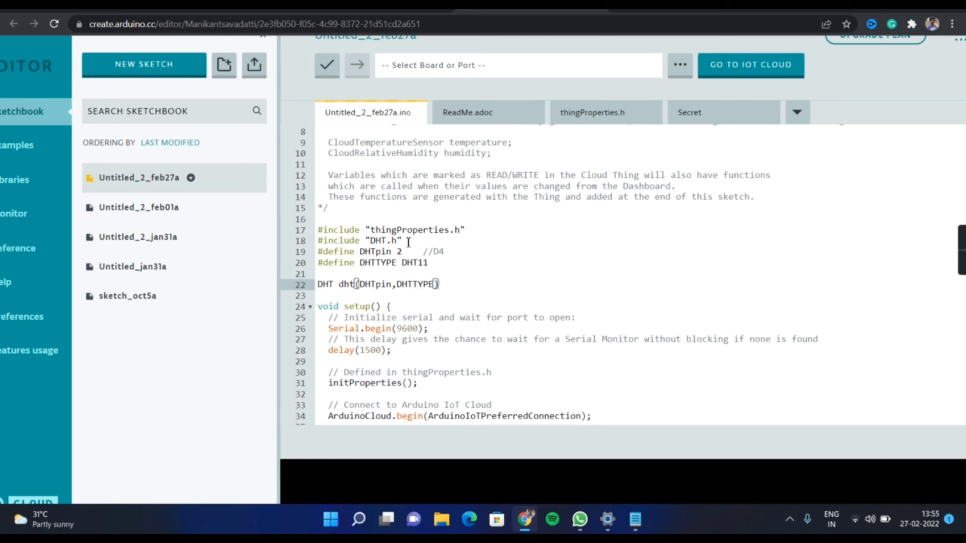
text();)
key(Return)
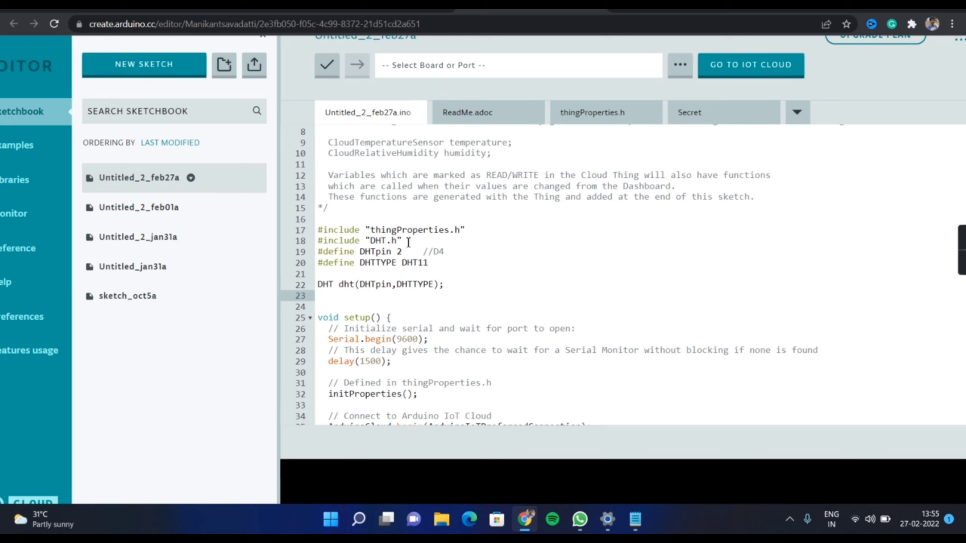
Review the sketch from the setup() function down to the code placeholder in loop()
scroll(561, 293, down, 3)
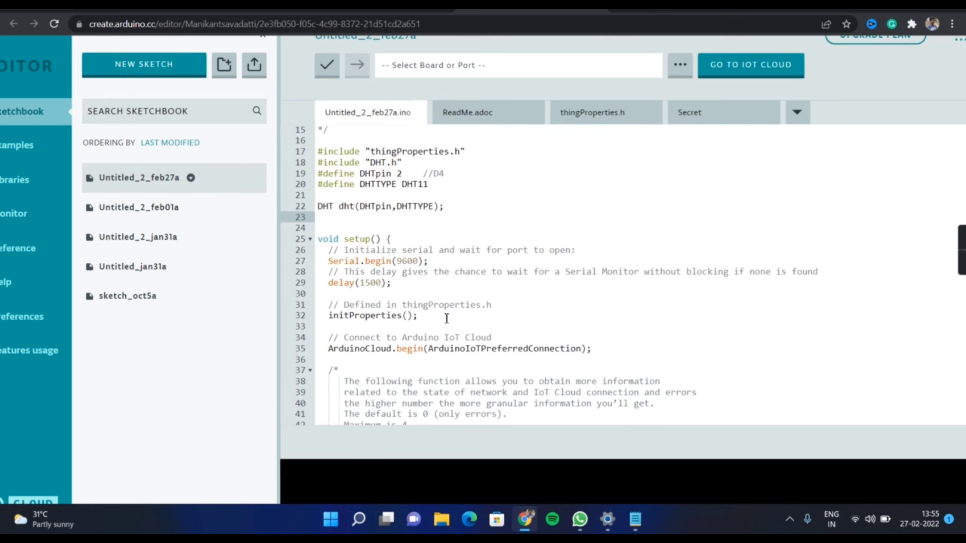
scroll(446, 318, down, 1)
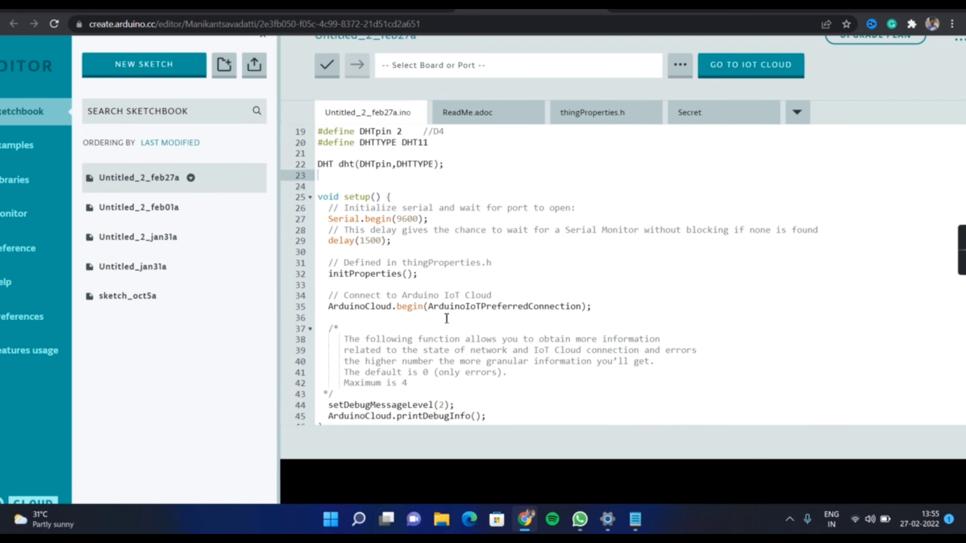
scroll(446, 318, down, 4)
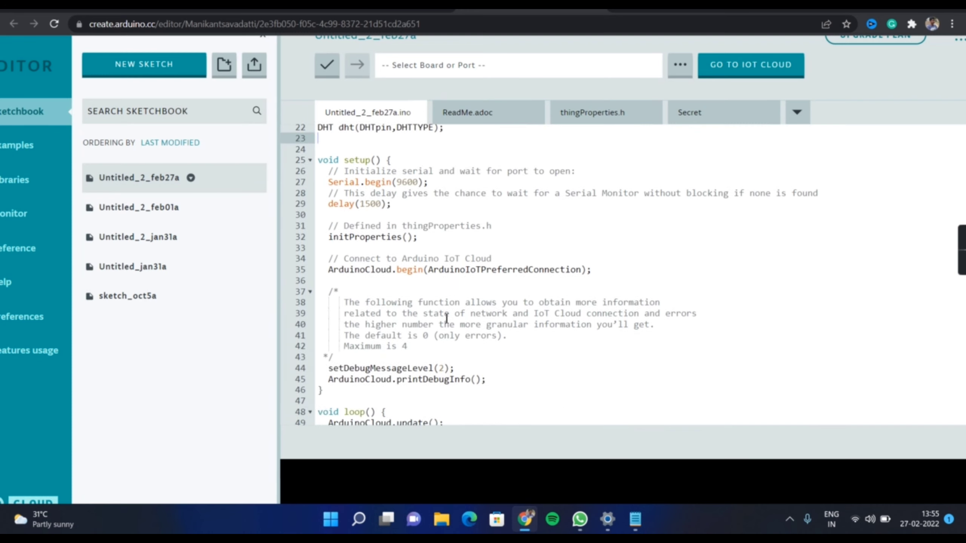
scroll(446, 317, down, 3)
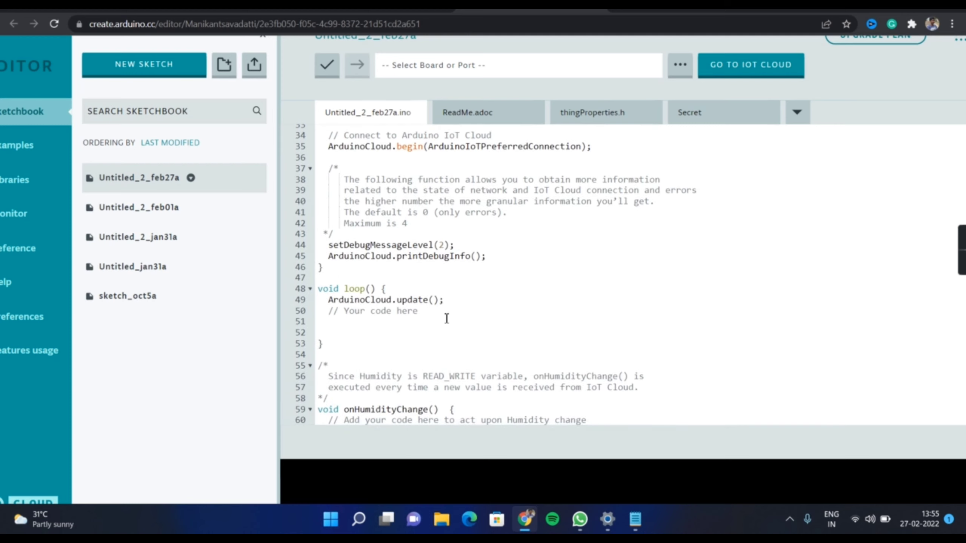